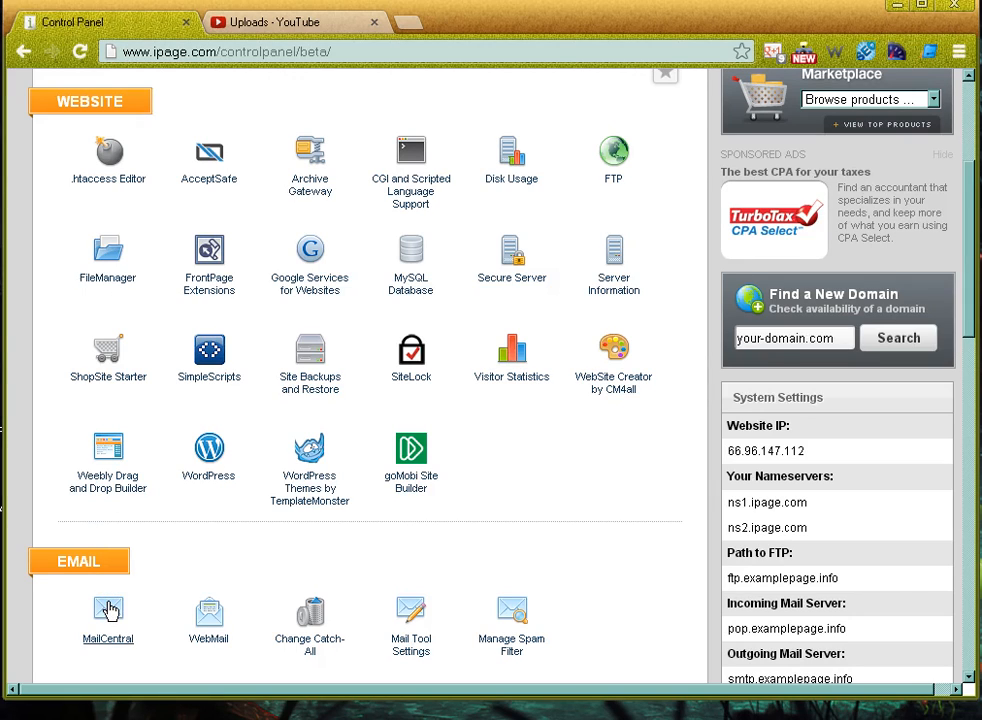
Open MailCentral from the Email section to list the current mailbox and the Catch-All address
click(122, 632)
click(116, 622)
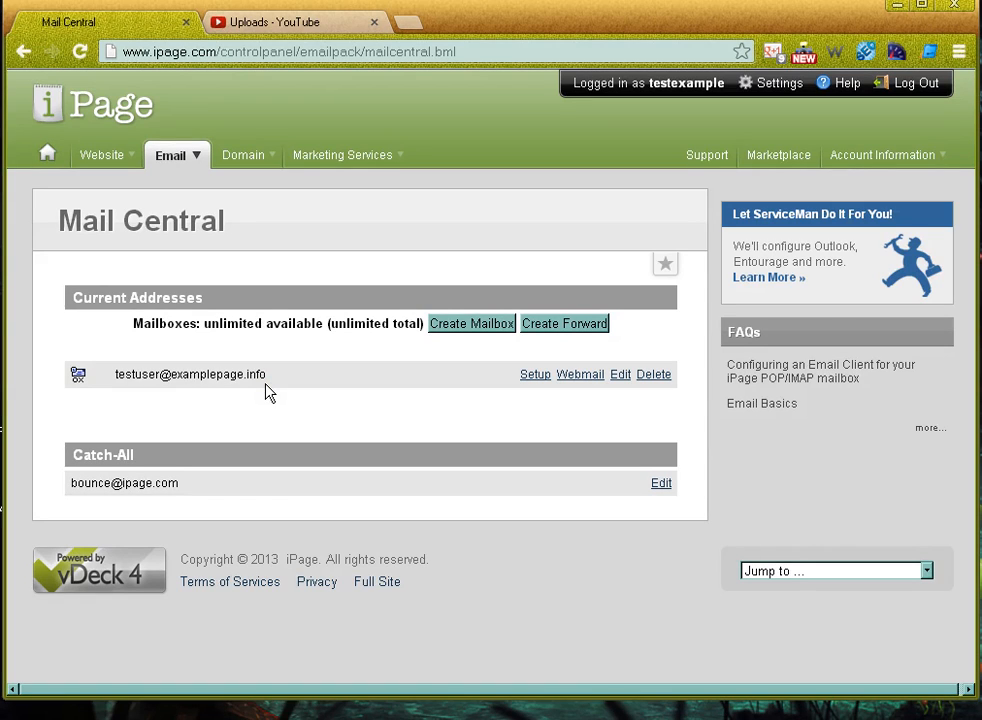
click(532, 380)
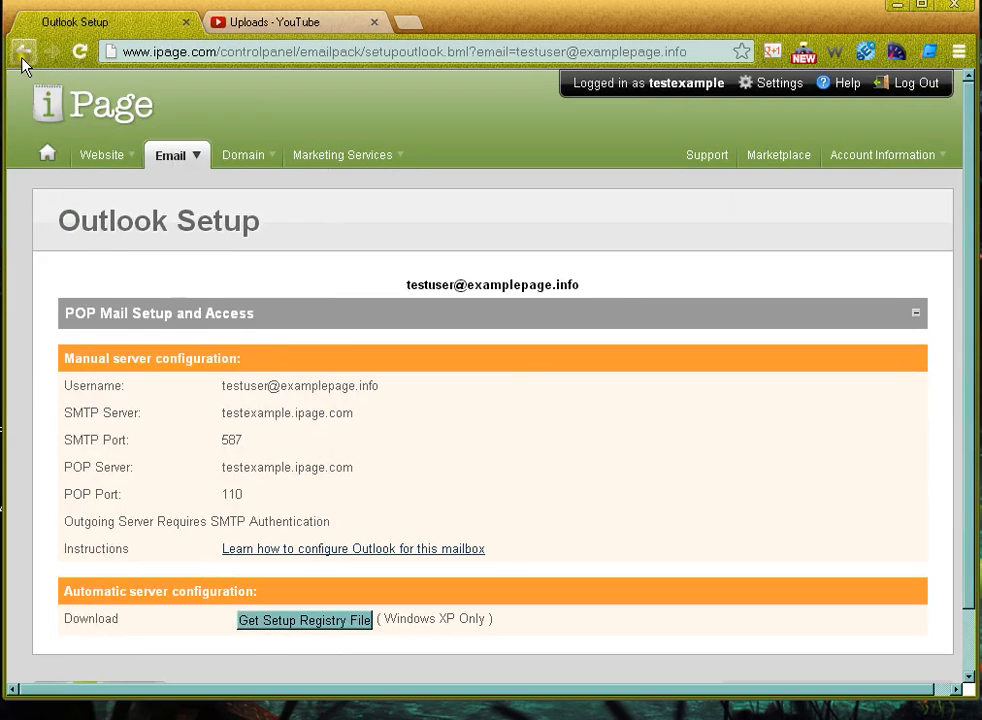
click(23, 54)
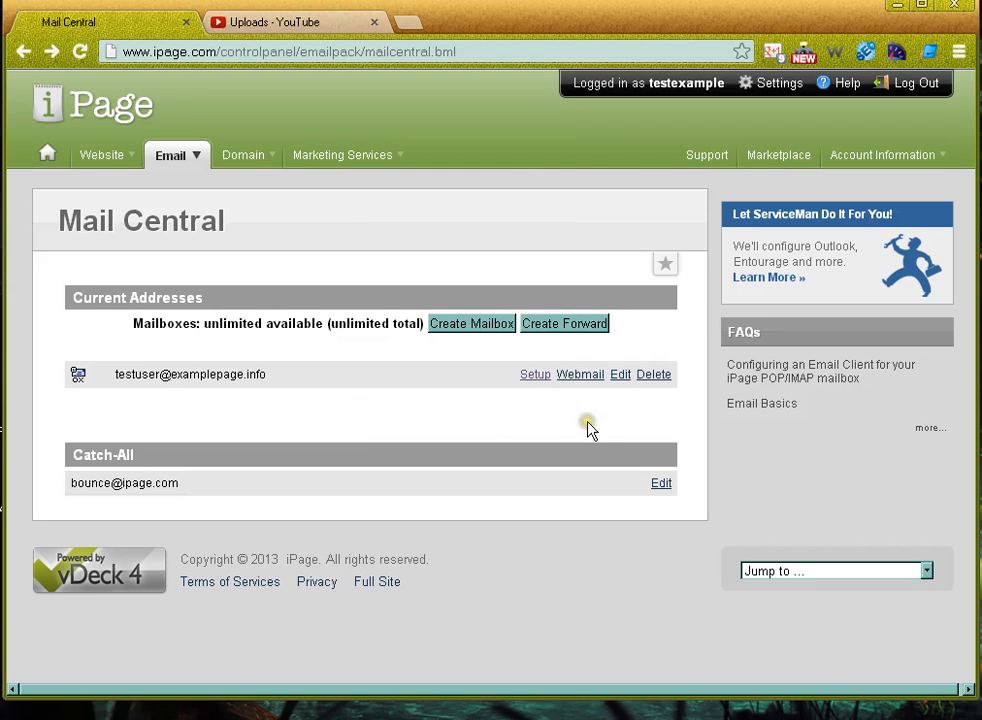
click(620, 378)
Edit the mailbox and scroll down to its 0 MB of 250 MB plan and Mailbox Delivery details
click(620, 377)
click(621, 377)
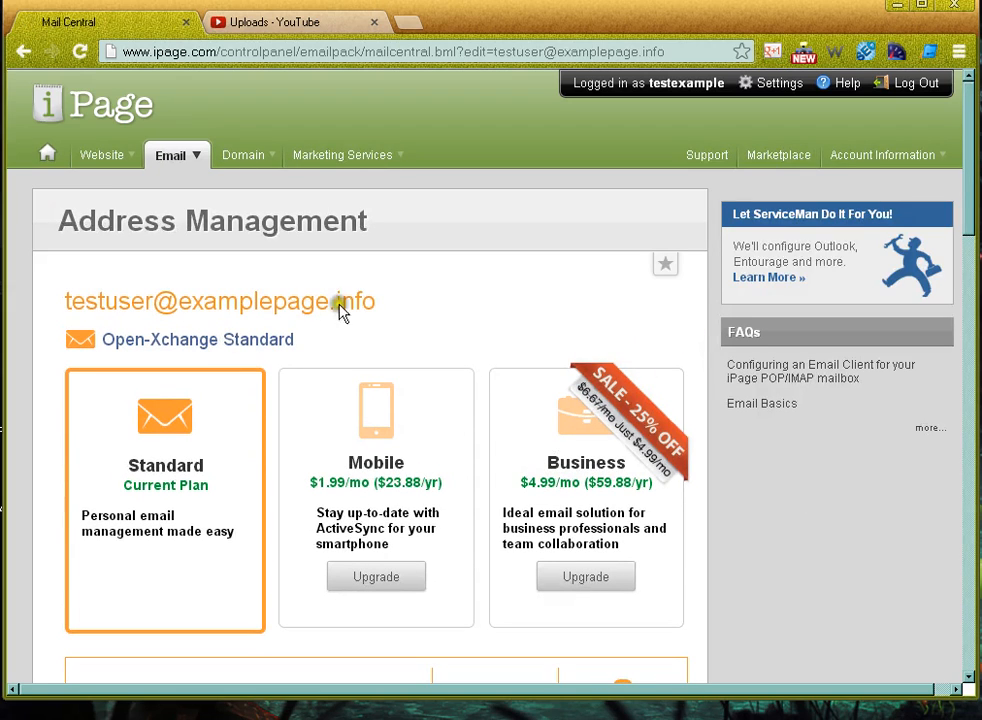
click(968, 186)
drag(968, 186, 960, 594)
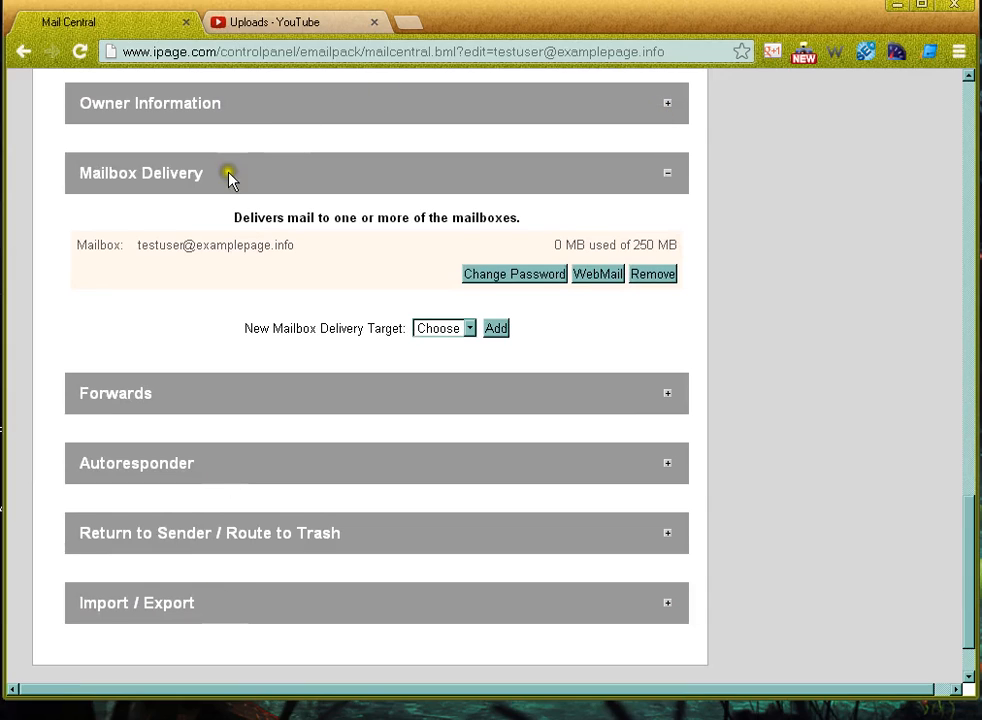
Expand Owner Information to show the unchecked Administrator option, and highlight the Mailbox Delivery heading and address
click(667, 105)
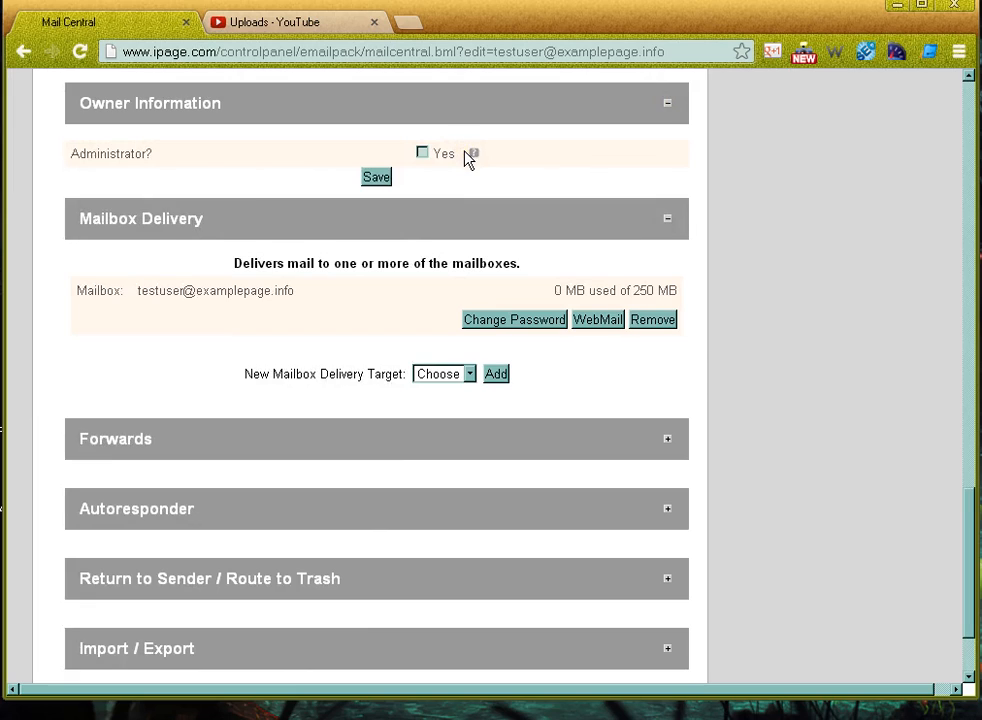
click(542, 163)
drag(68, 230, 219, 224)
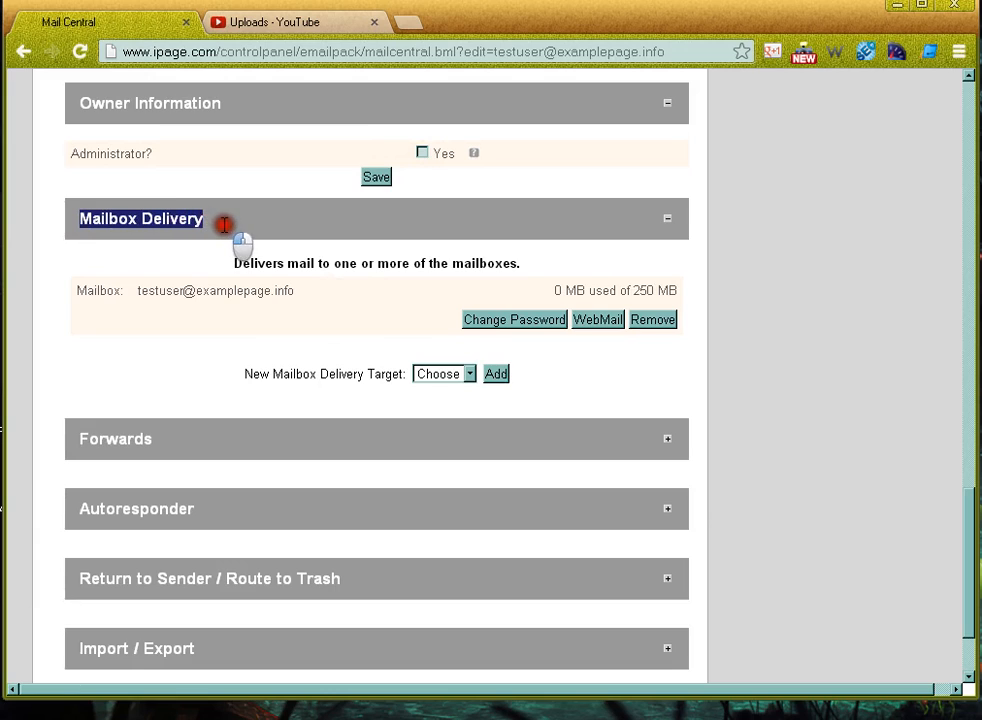
click(222, 224)
drag(135, 290, 301, 296)
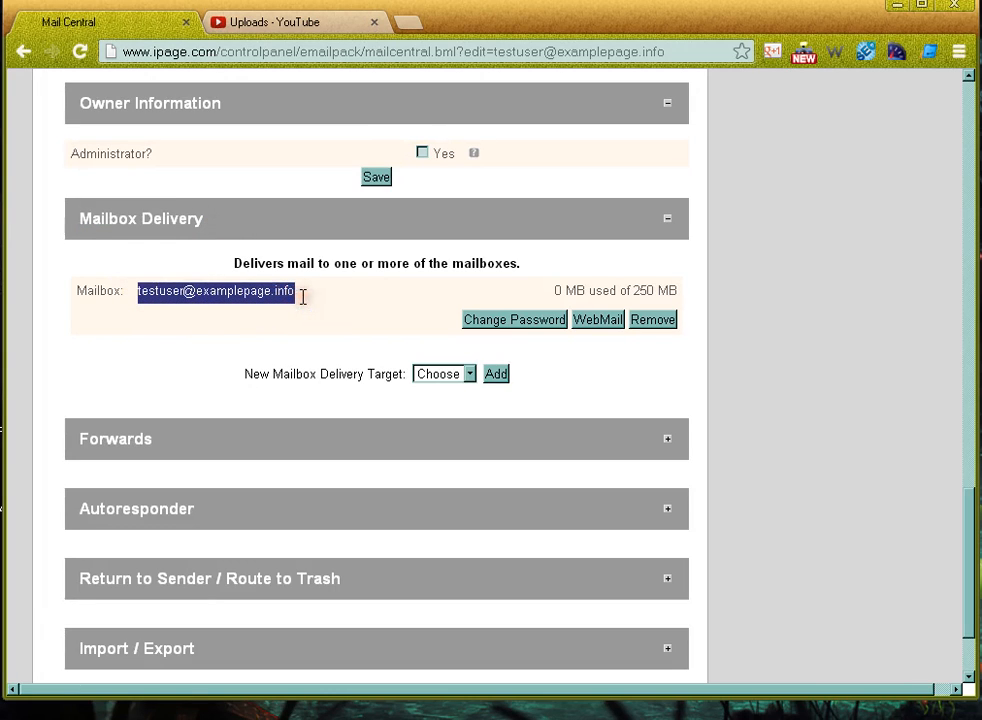
click(301, 296)
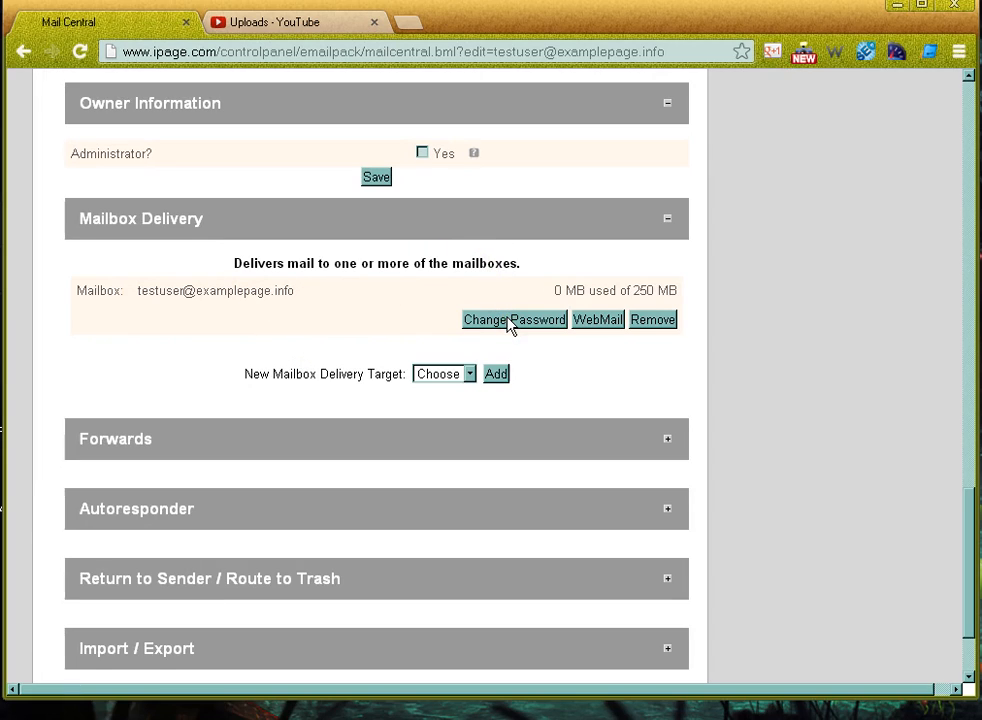
click(561, 257)
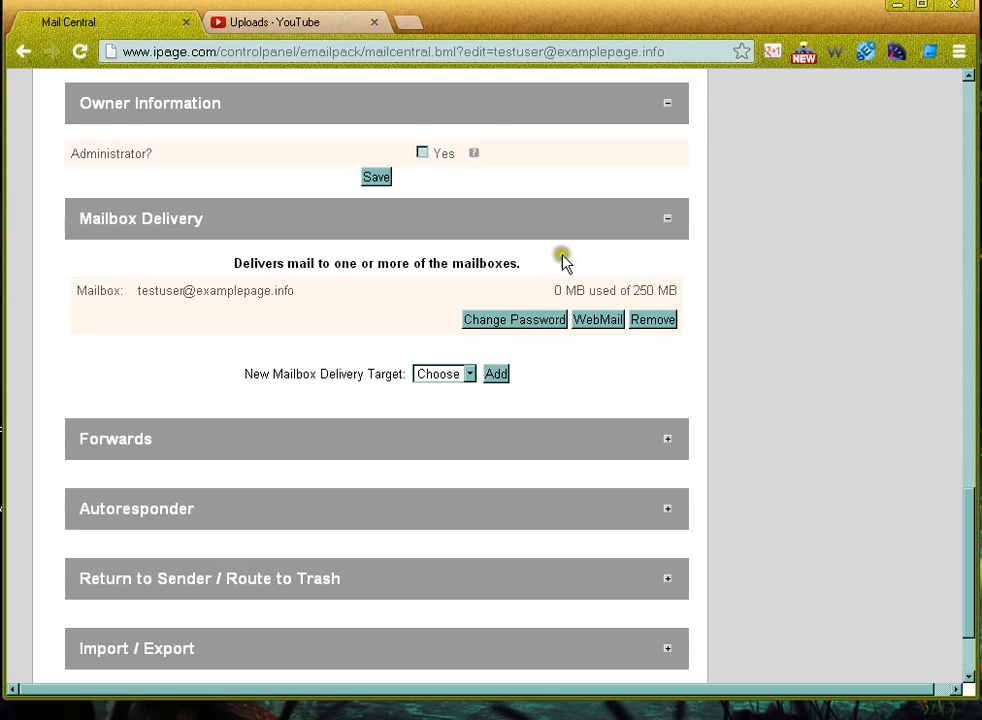
click(609, 322)
click(663, 314)
click(467, 375)
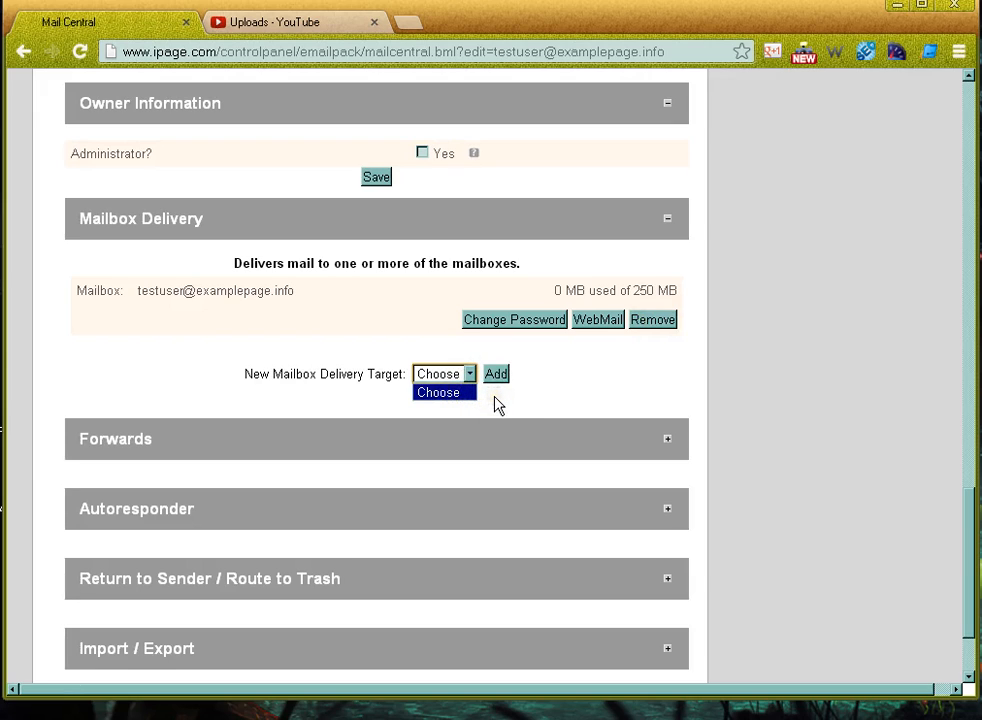
click(495, 400)
click(467, 375)
click(337, 415)
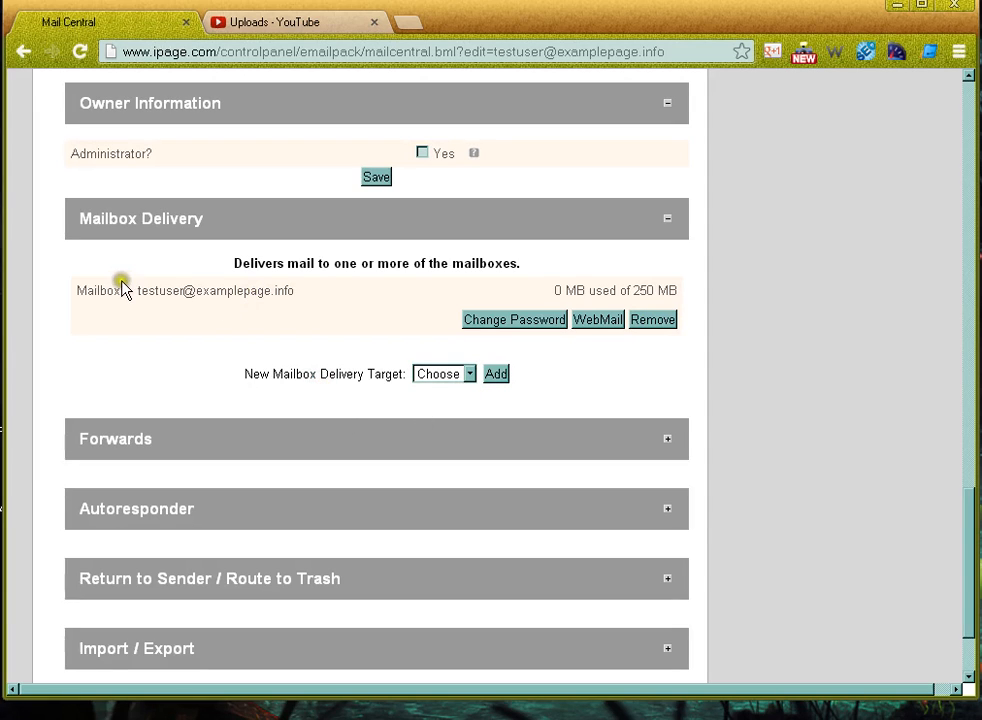
drag(131, 290, 188, 288)
click(78, 350)
drag(77, 349, 208, 349)
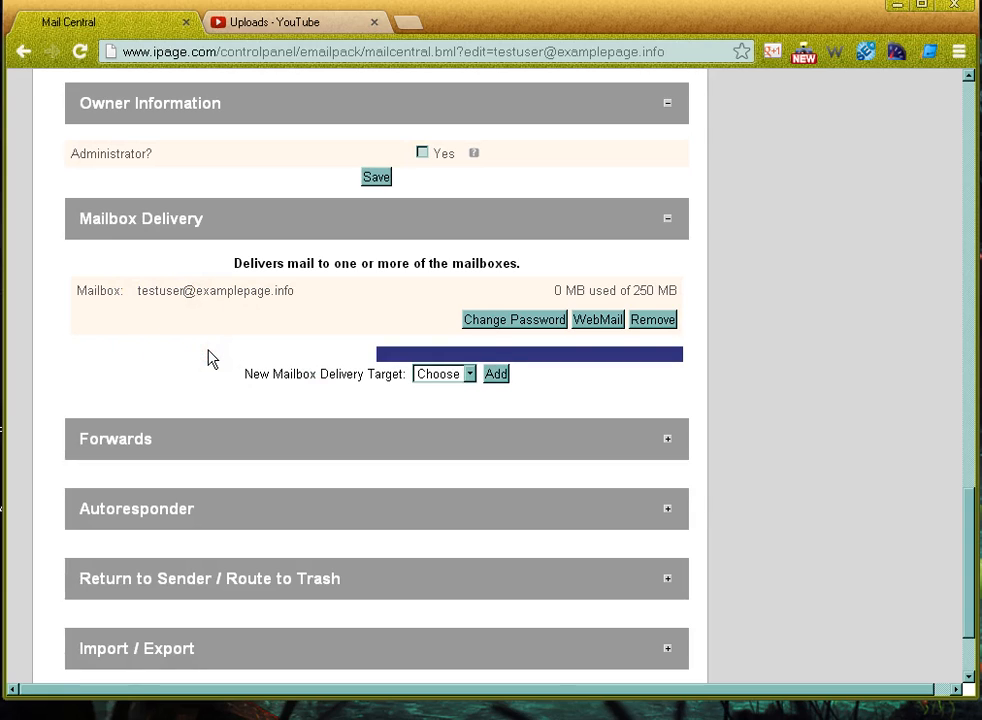
click(208, 357)
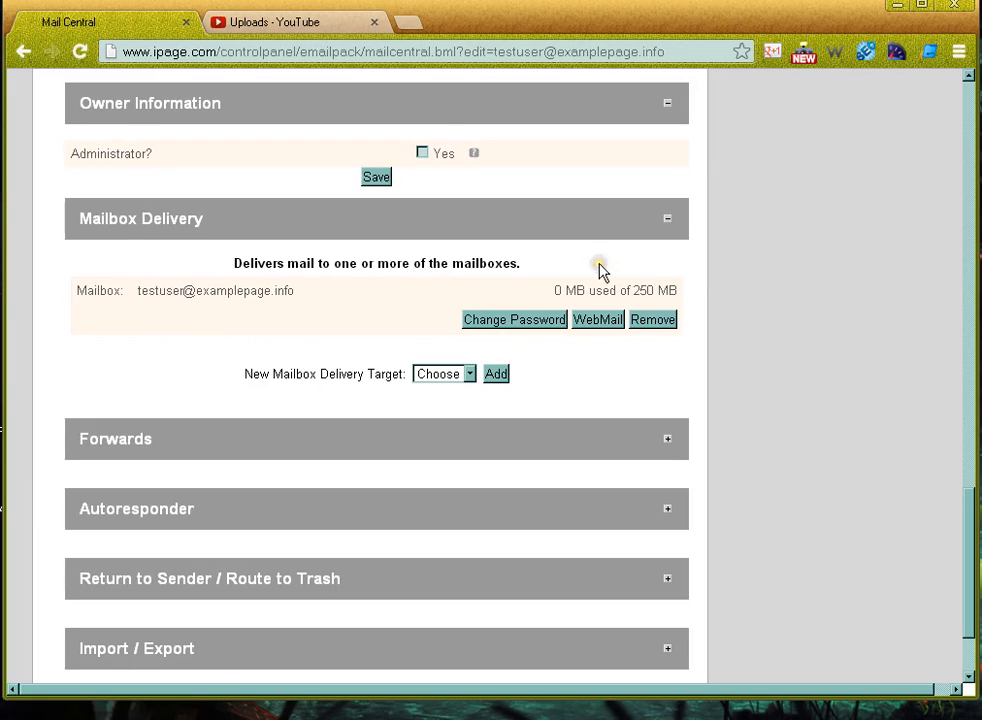
drag(547, 293, 680, 293)
click(653, 290)
Expand Forwards and add an external e-mail address as a new forward destination
click(667, 440)
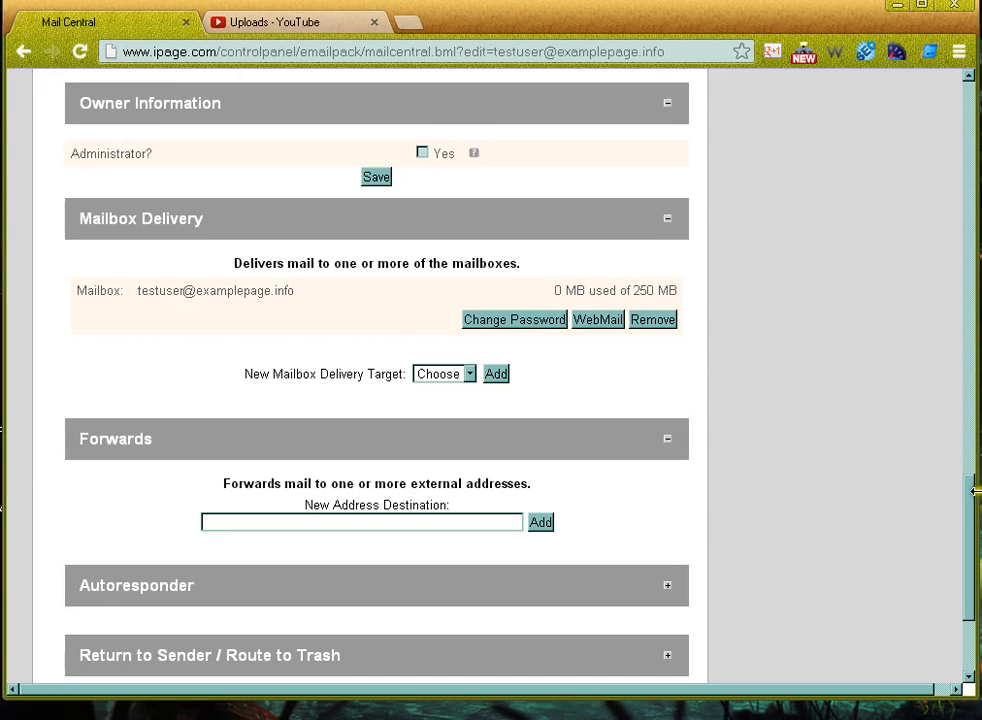
drag(971, 498, 967, 545)
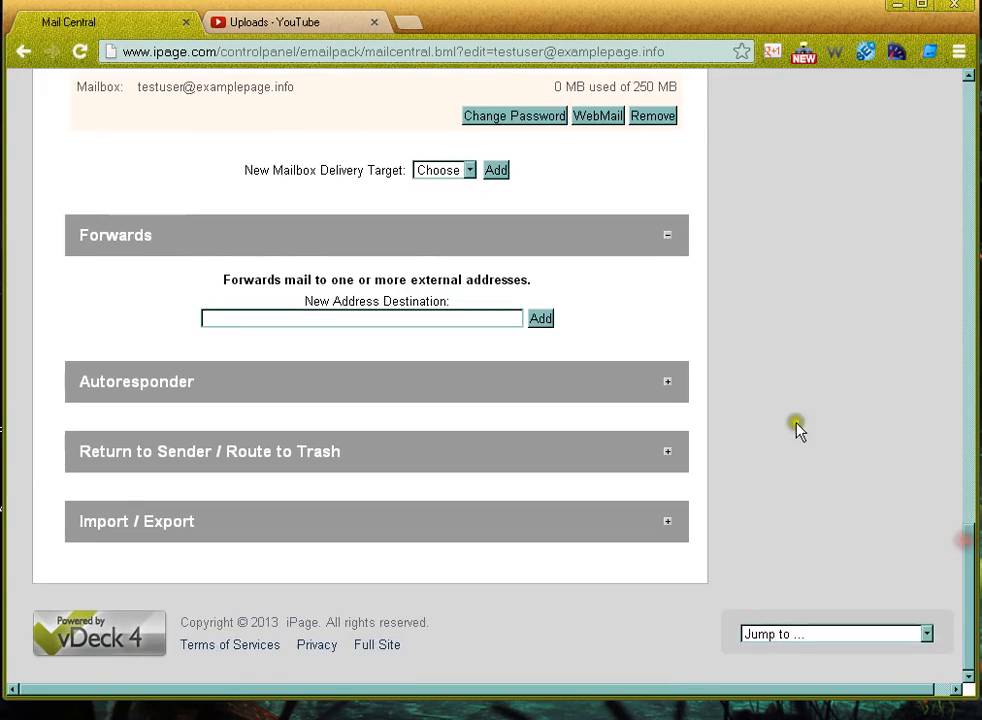
click(491, 318)
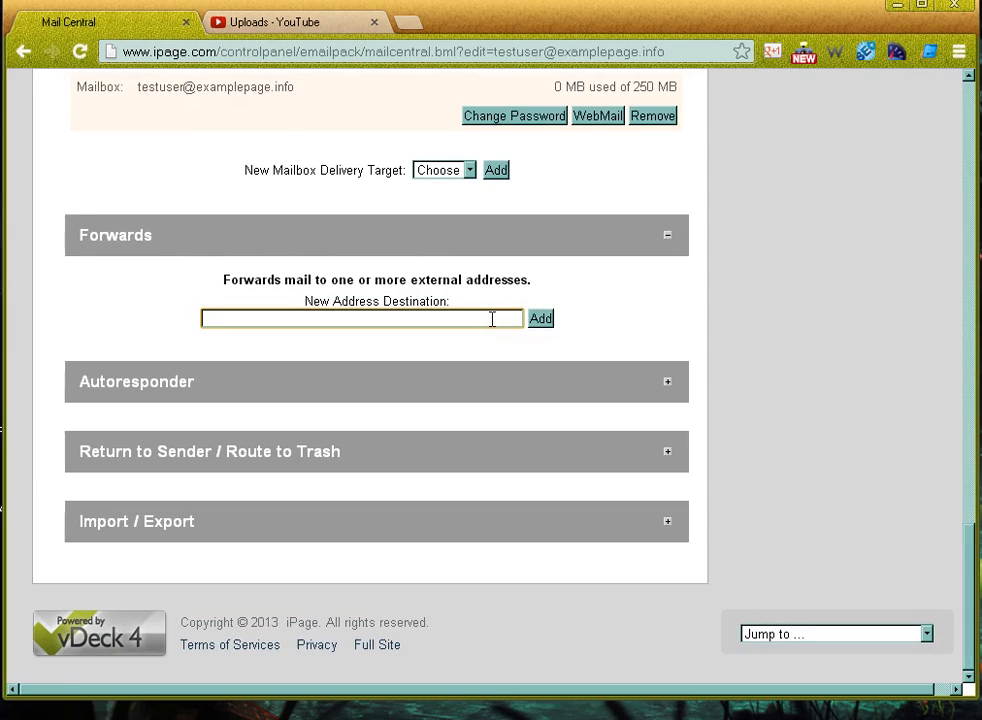
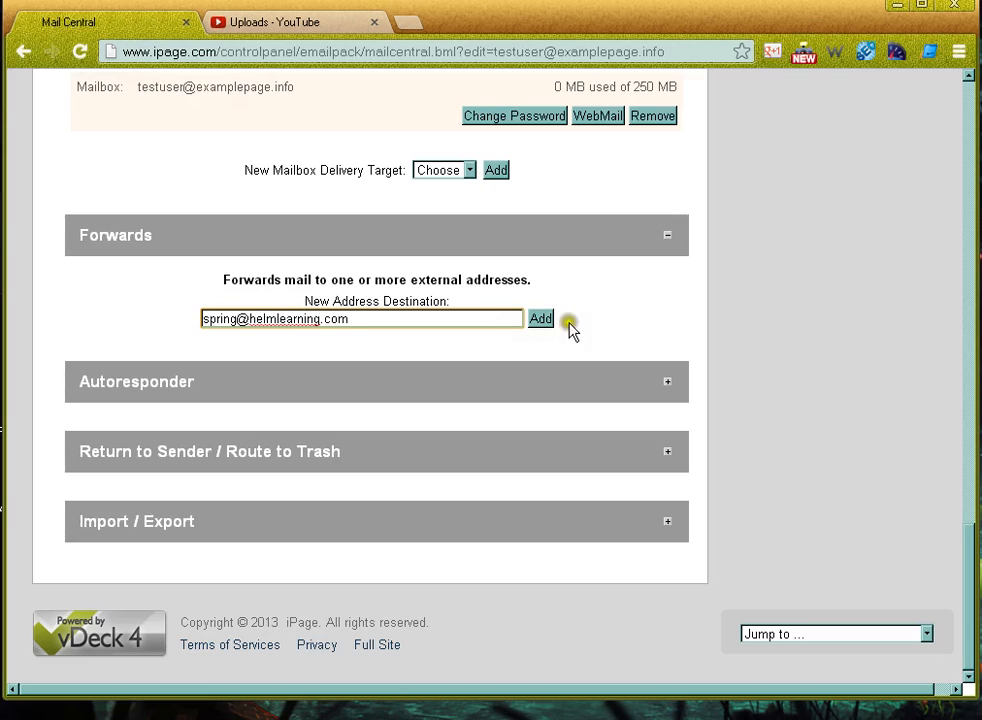
click(539, 320)
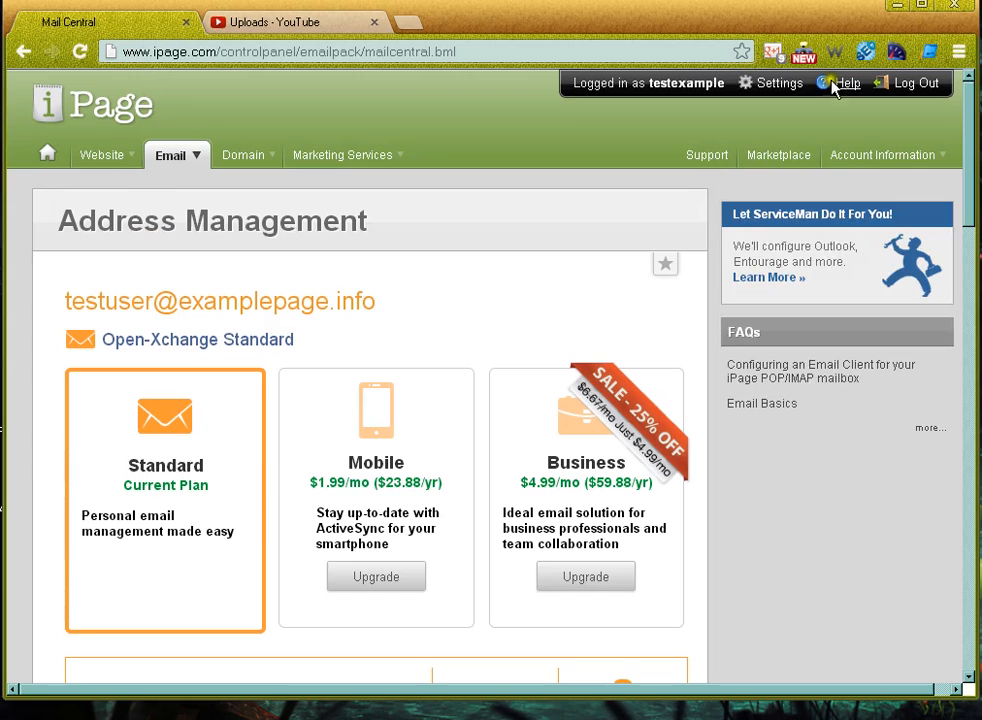
Scroll down and highlight the mailbox address, forwarding address, Forwards heading and delivery target labels
drag(971, 125, 968, 480)
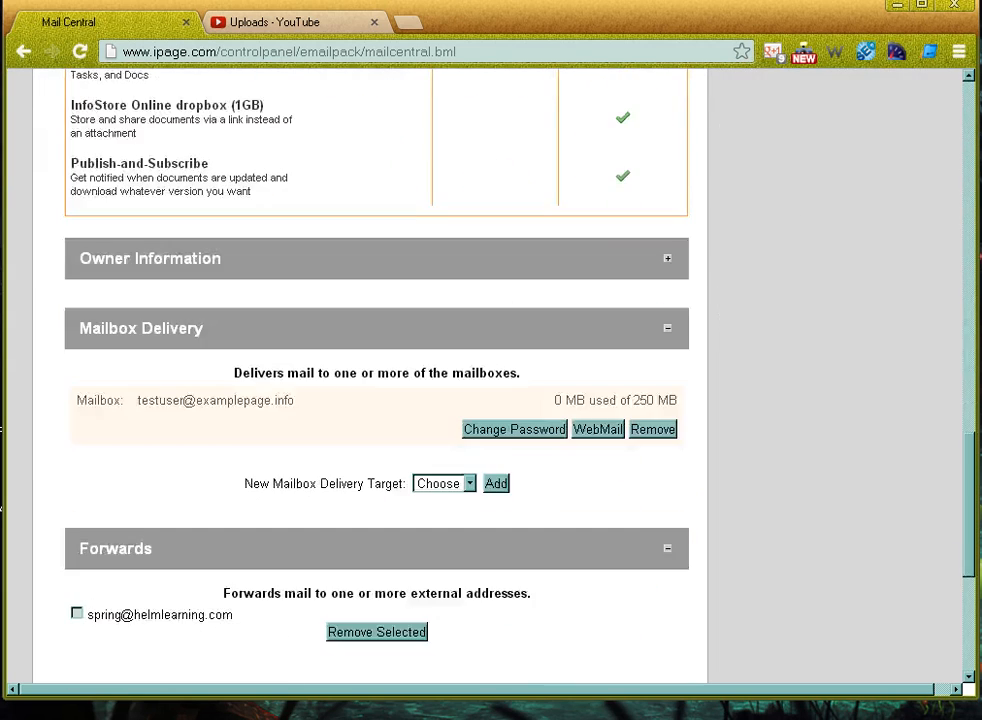
scroll(430, 274, down, 2)
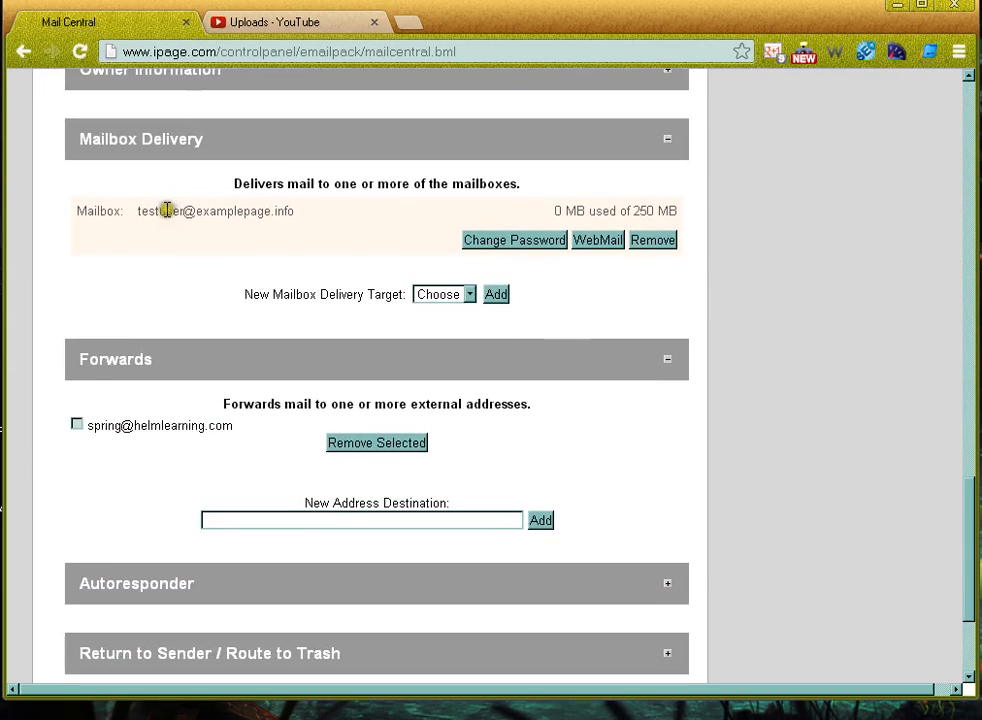
drag(155, 211, 313, 222)
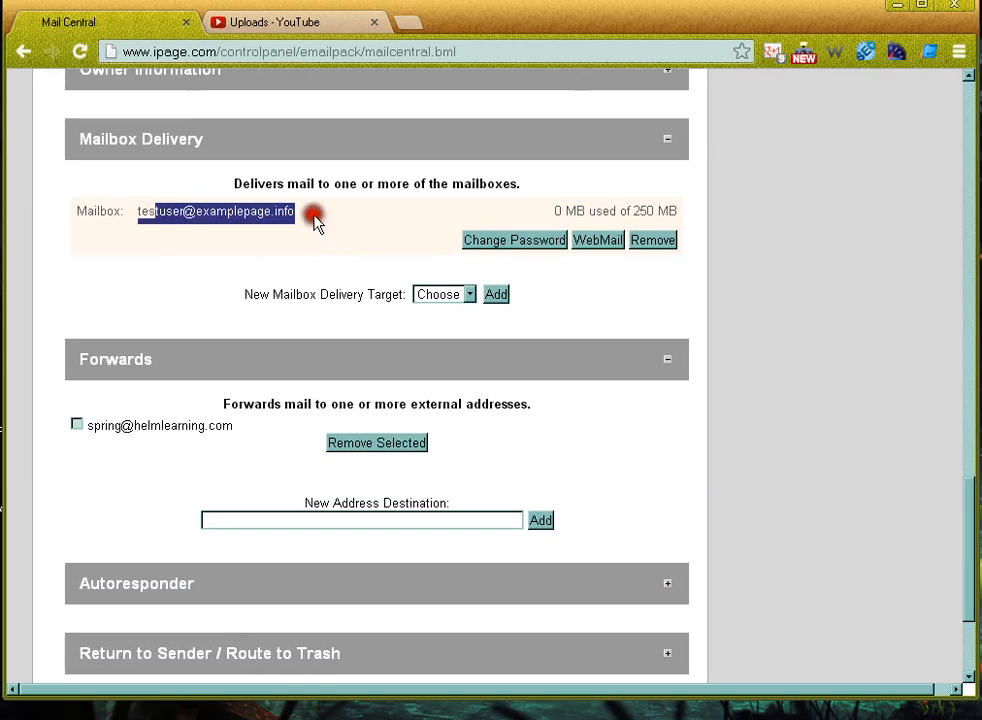
click(313, 221)
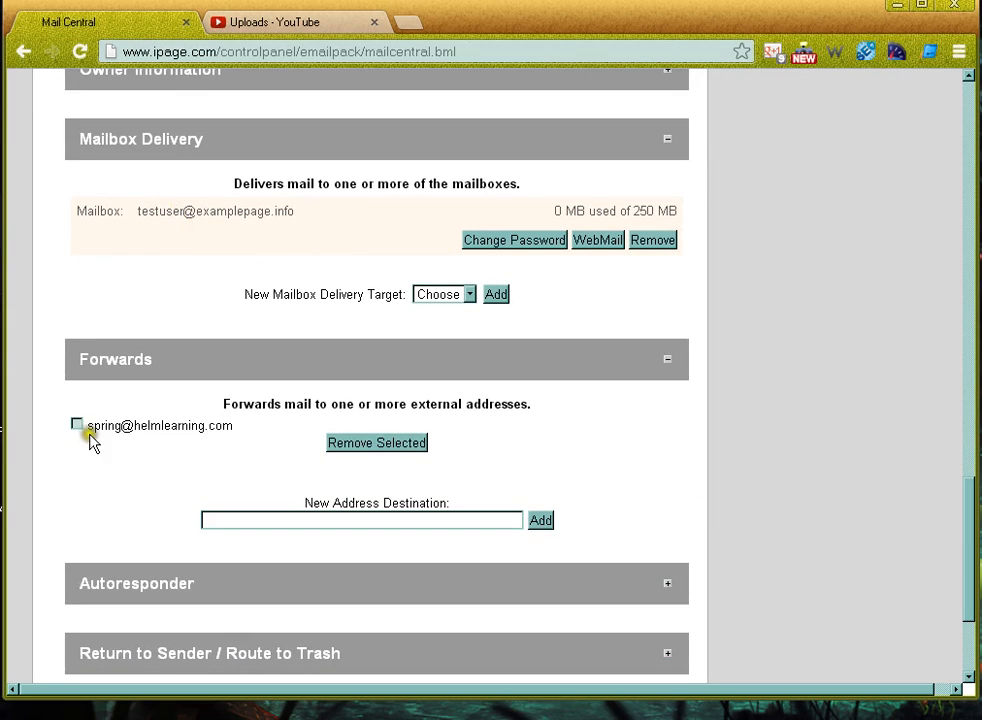
drag(88, 426, 235, 427)
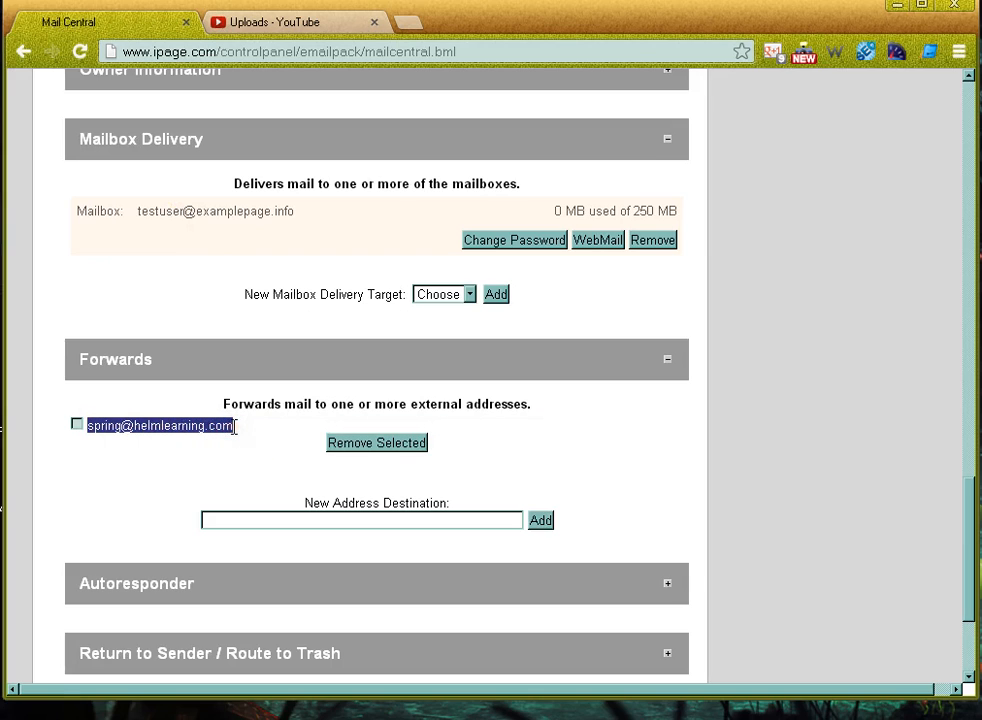
click(234, 427)
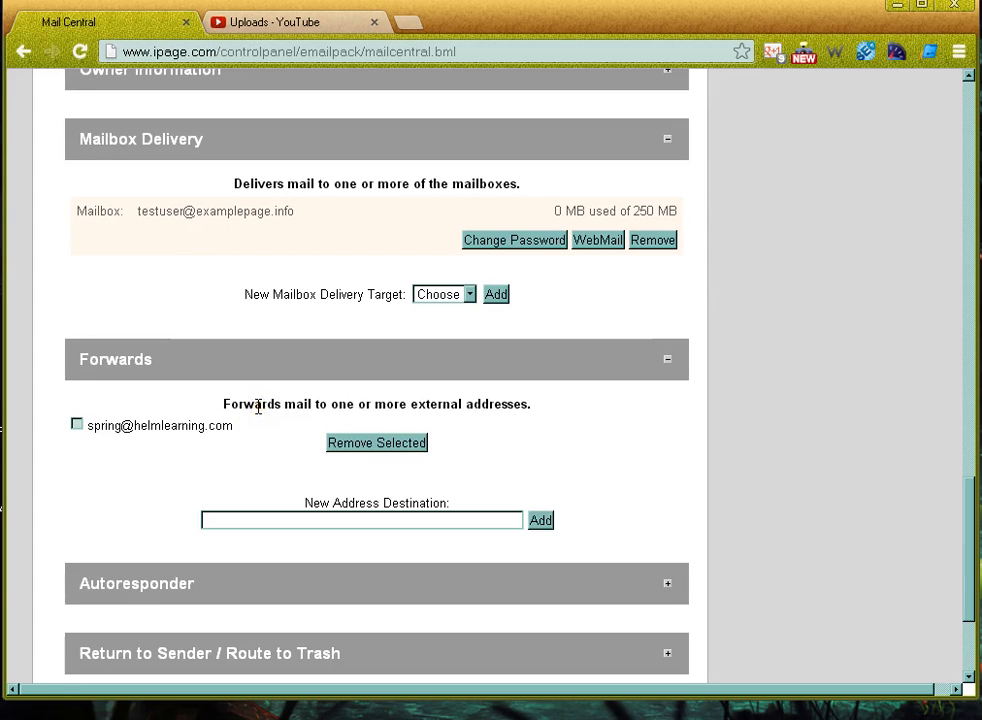
drag(97, 380, 158, 368)
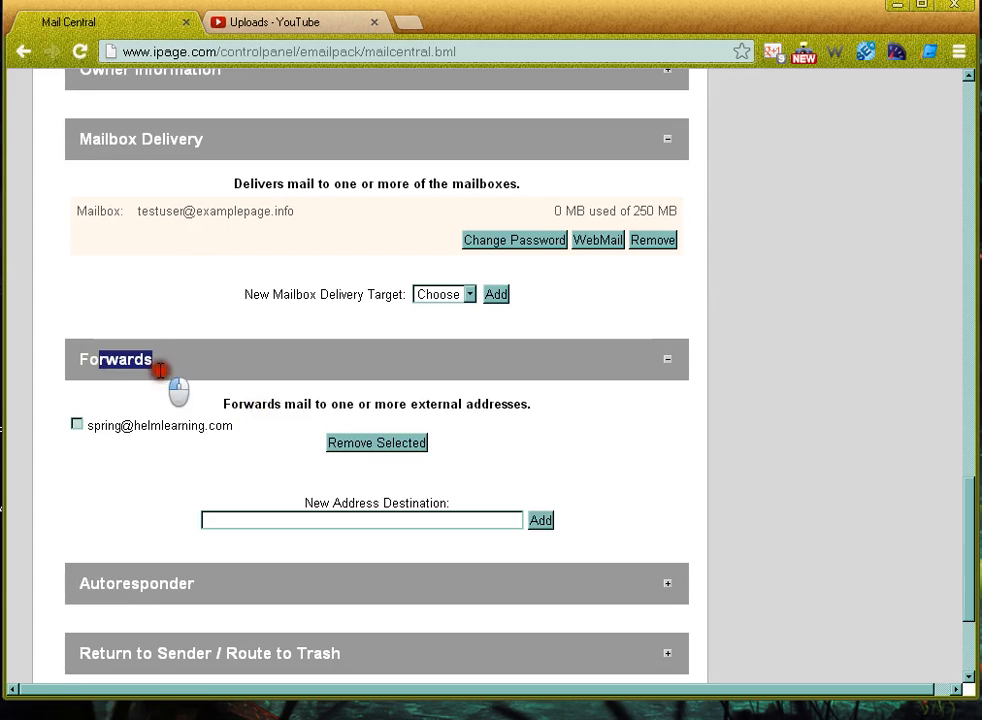
click(320, 300)
drag(320, 300, 390, 300)
click(390, 300)
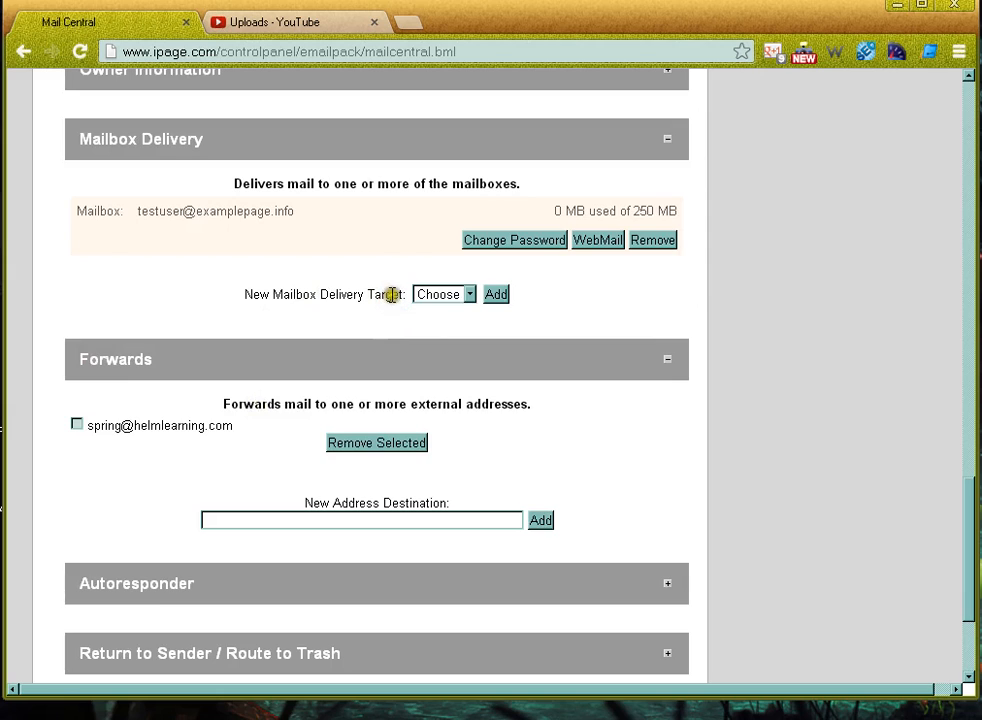
drag(405, 293, 246, 293)
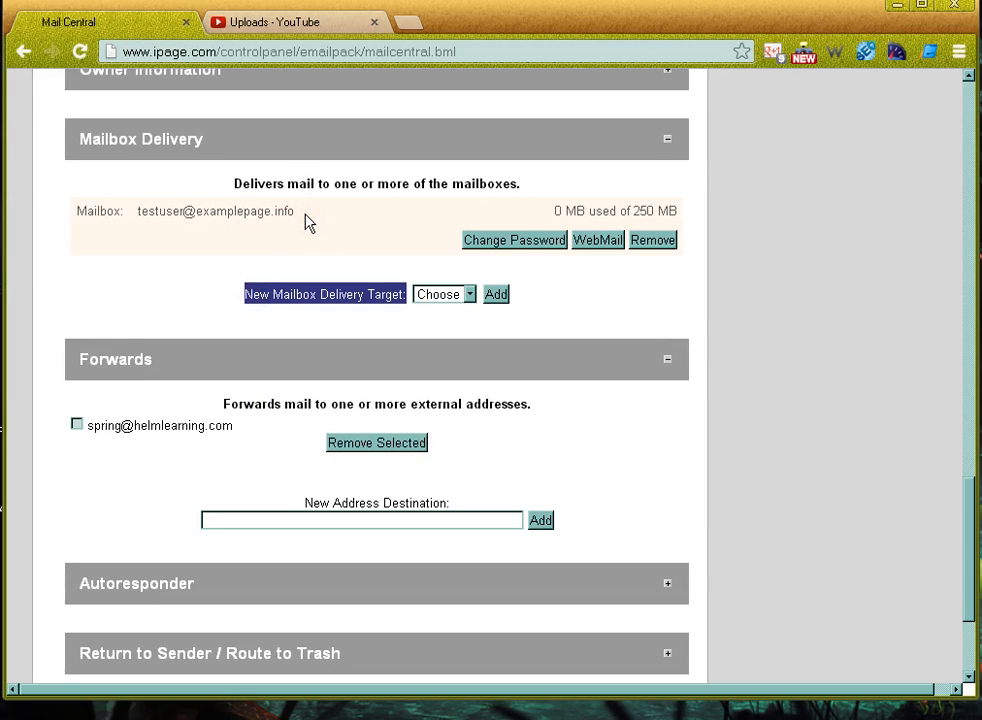
click(198, 397)
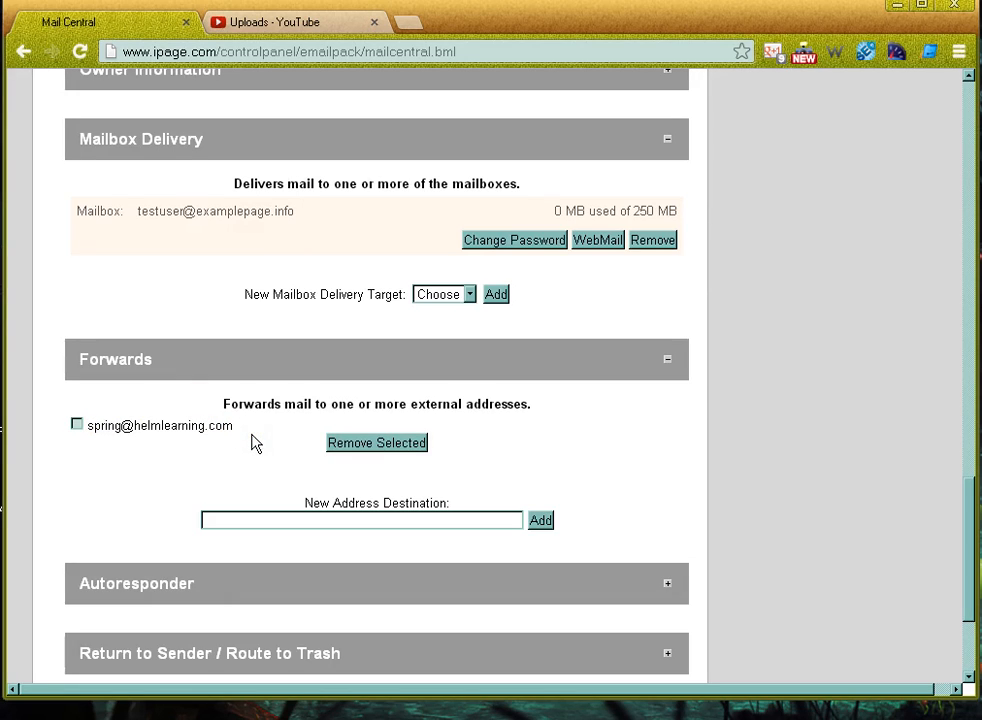
Check the external forward and delete it, leaving the 'Delivery destinations removed' notice
click(77, 424)
click(343, 446)
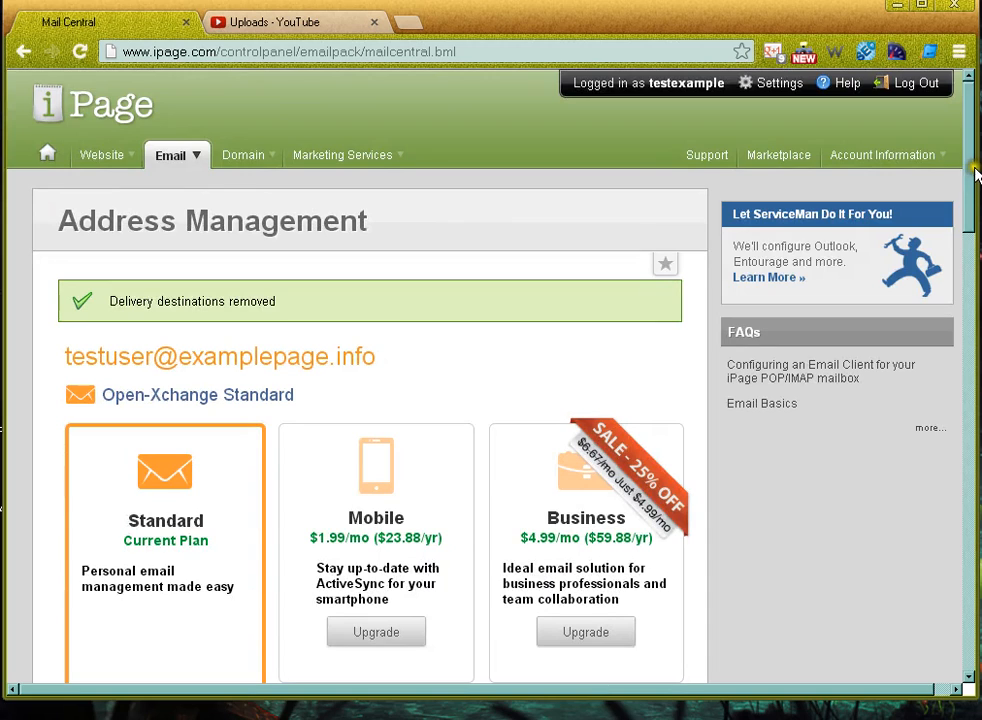
drag(975, 175, 973, 630)
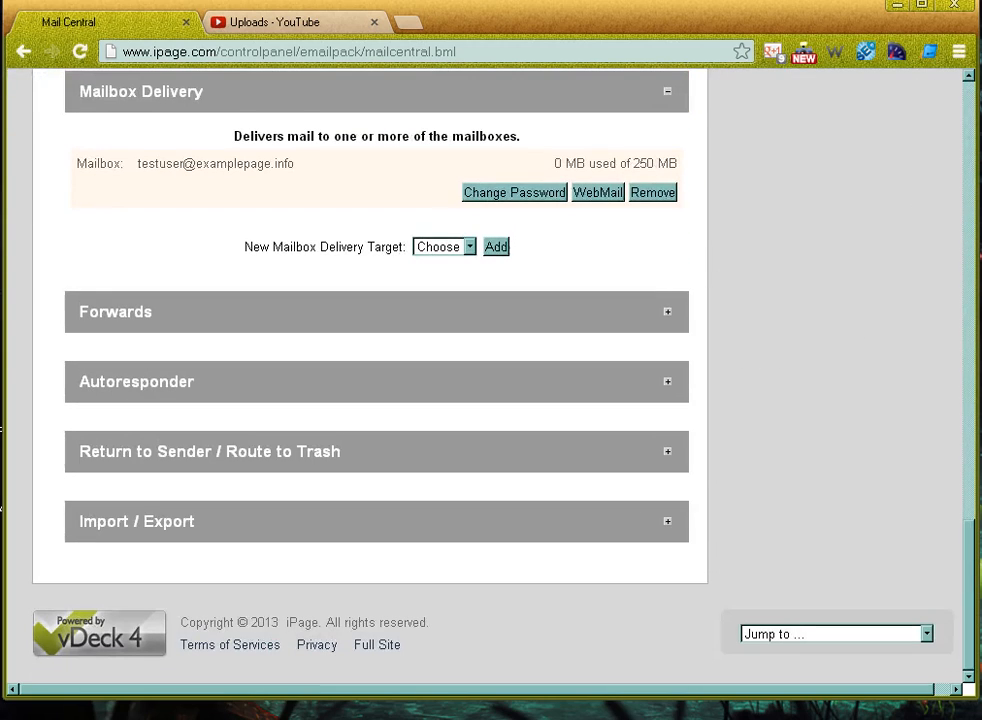
Expand Autoresponder, enter 'Thank you for sending me an email!' and save it
click(667, 386)
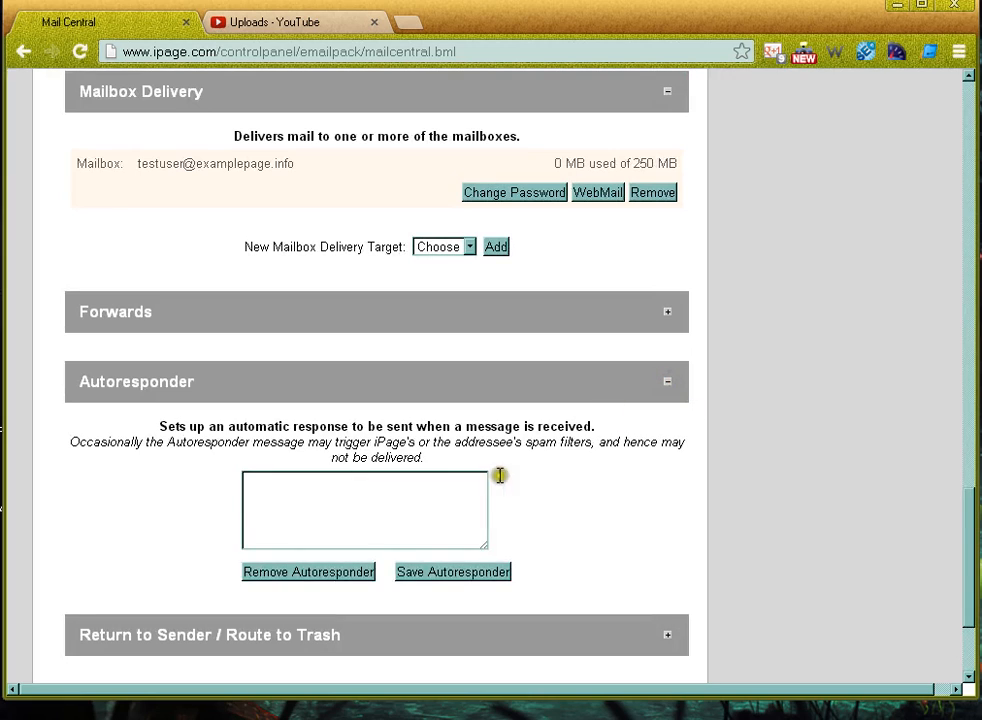
click(463, 488)
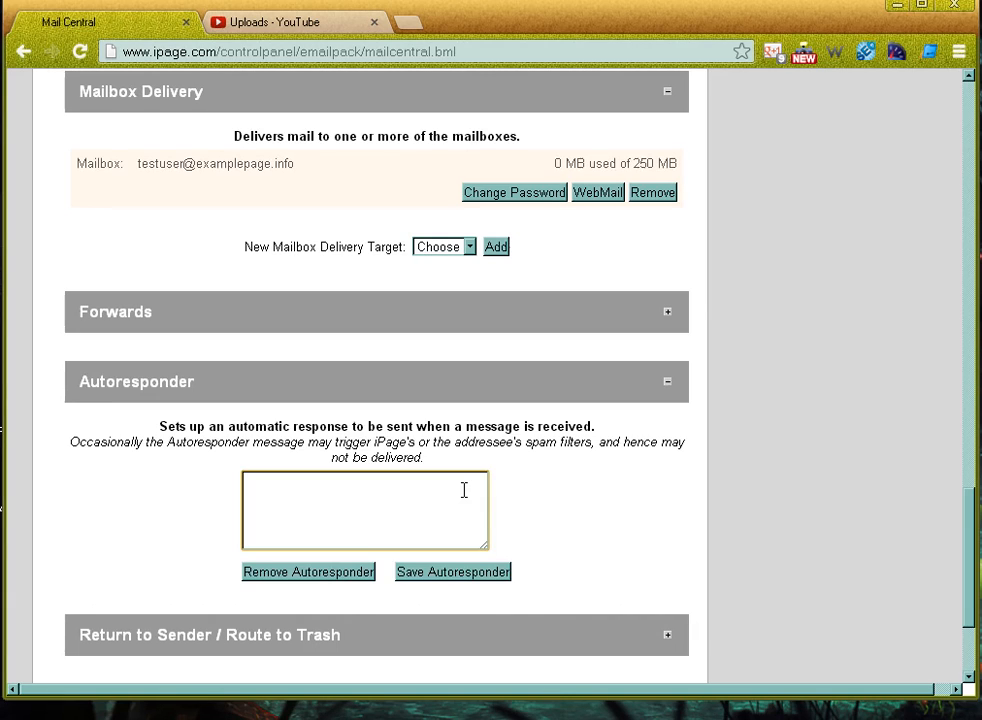
click(464, 490)
text(Thank you for sen)
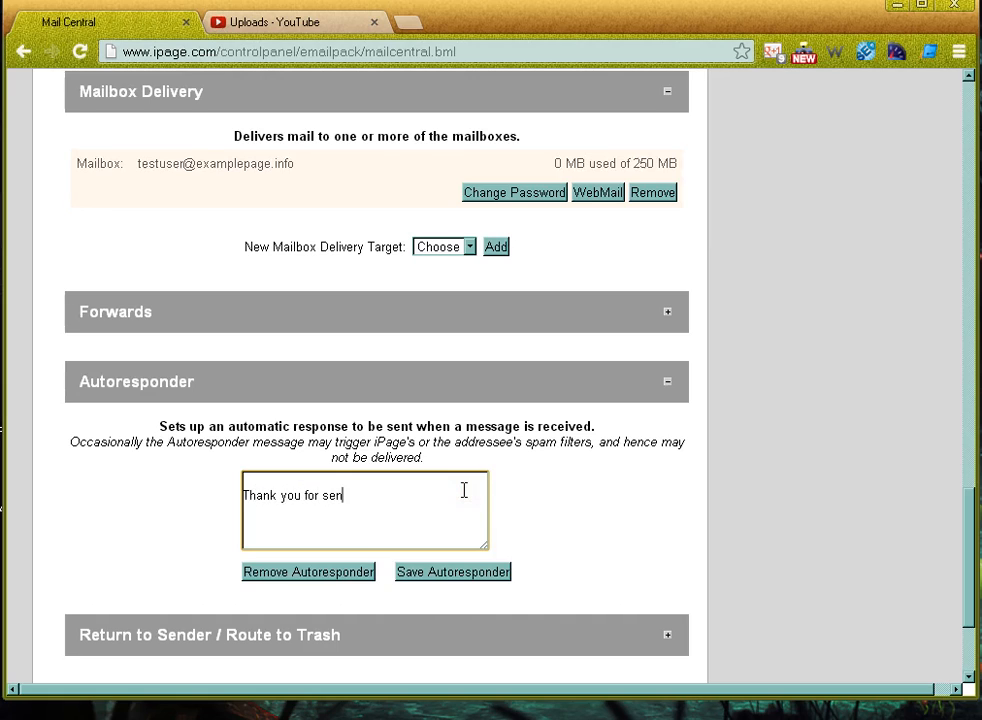
text(ding me an email!)
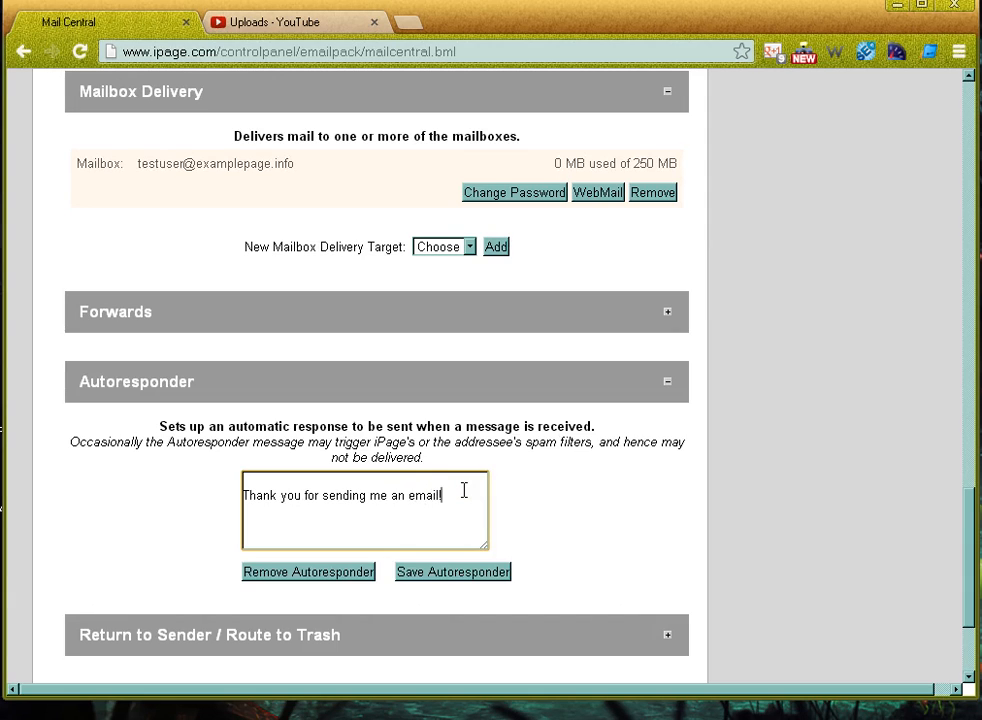
click(440, 573)
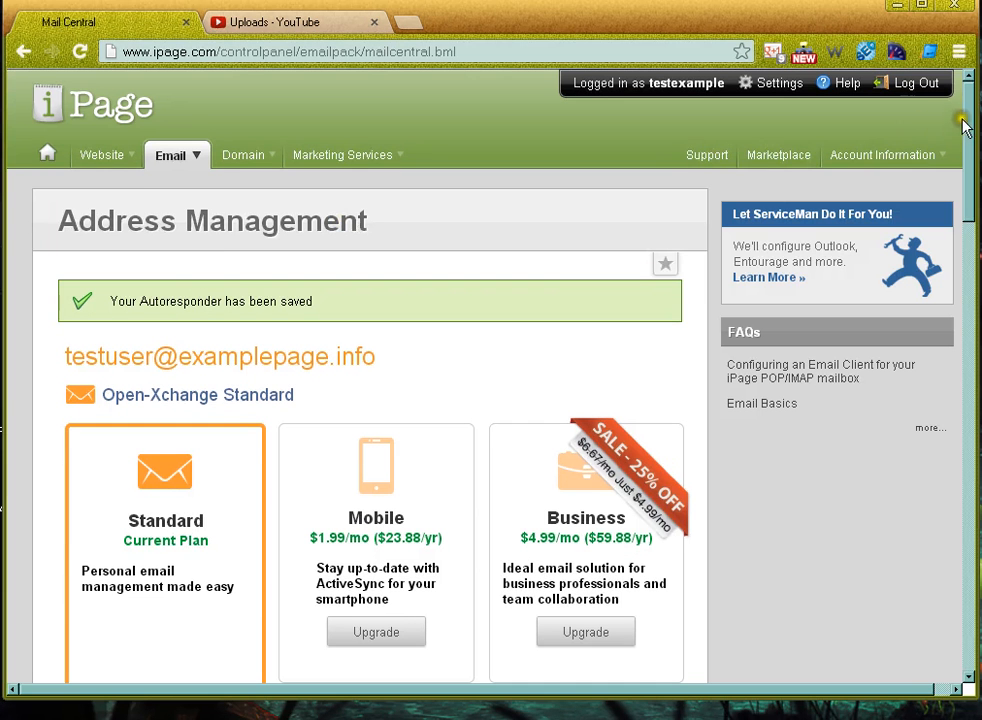
drag(966, 125, 971, 562)
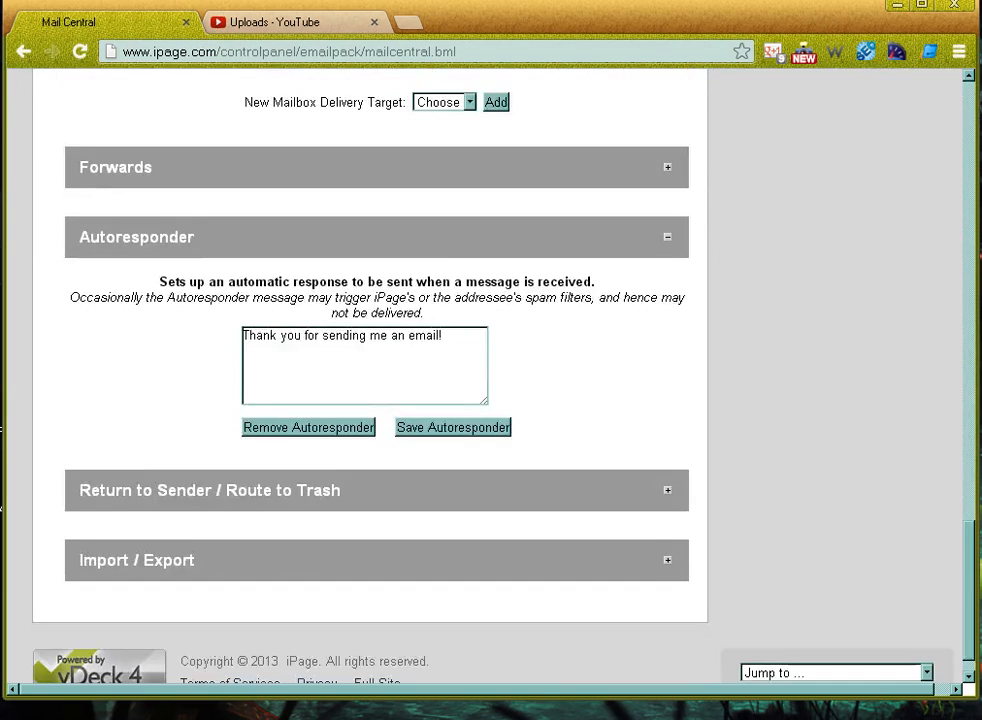
scroll(376, 380, up, 2)
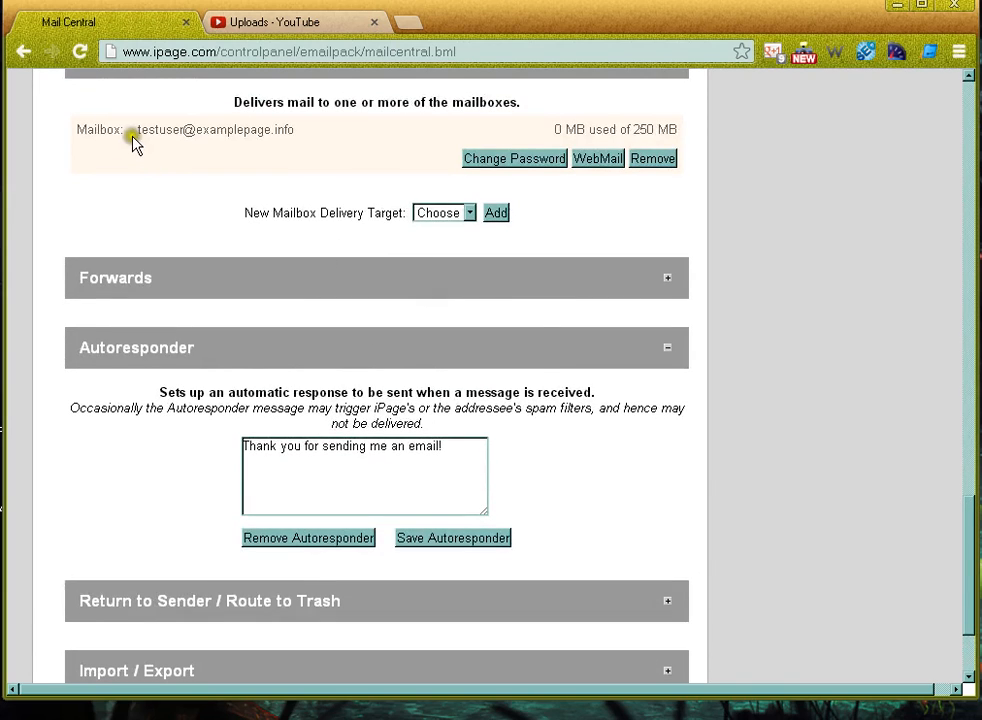
drag(133, 143, 298, 128)
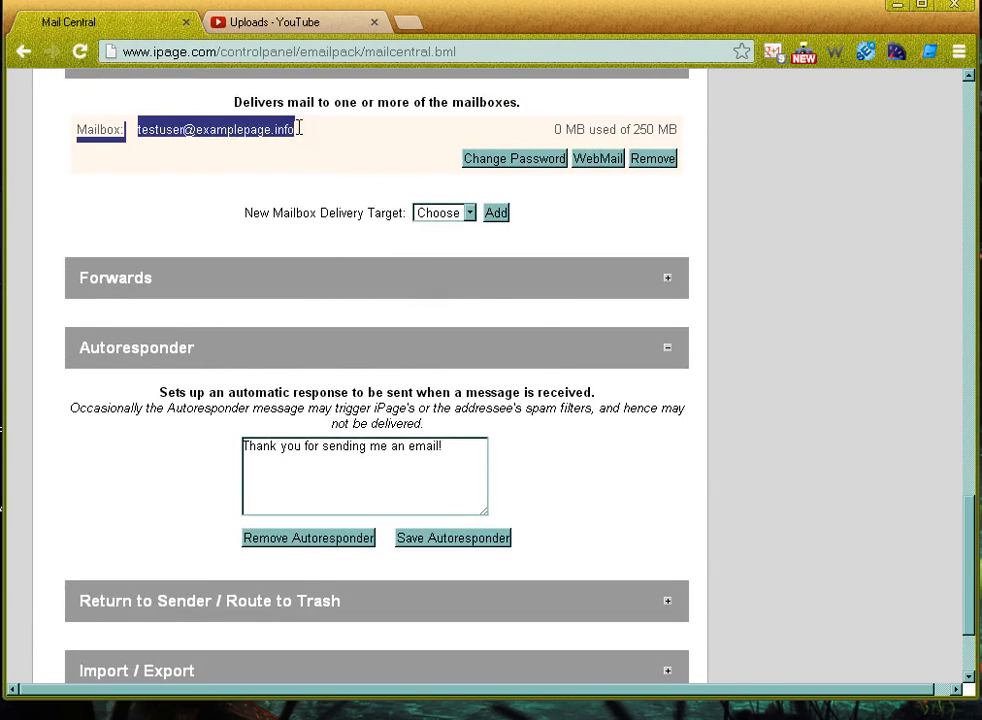
click(294, 127)
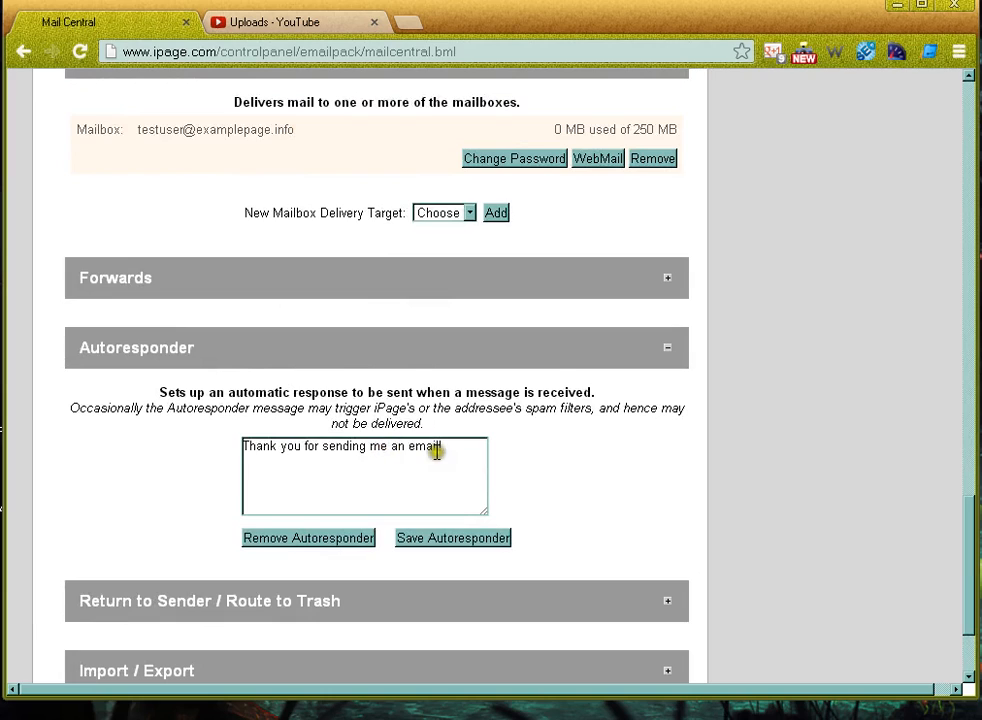
drag(449, 448, 213, 444)
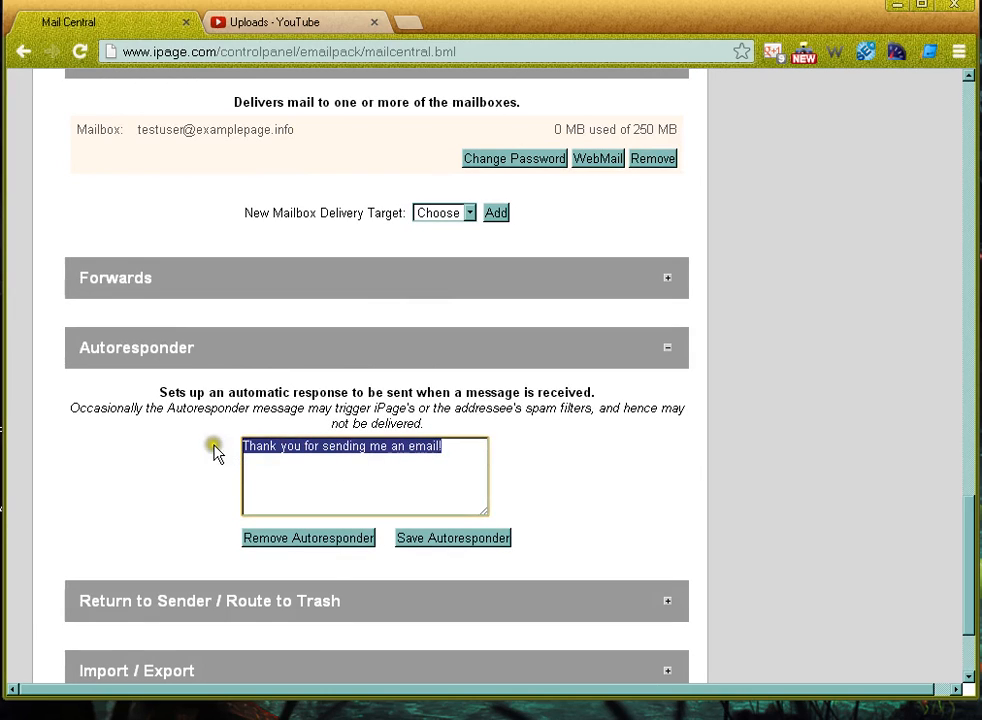
click(213, 447)
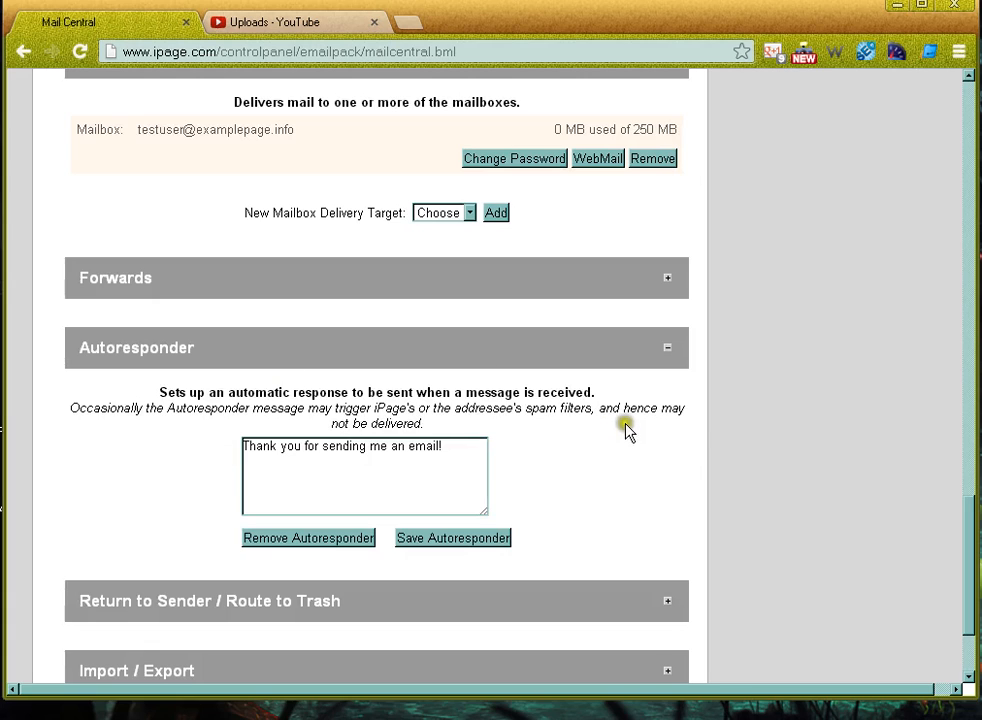
drag(970, 523, 971, 586)
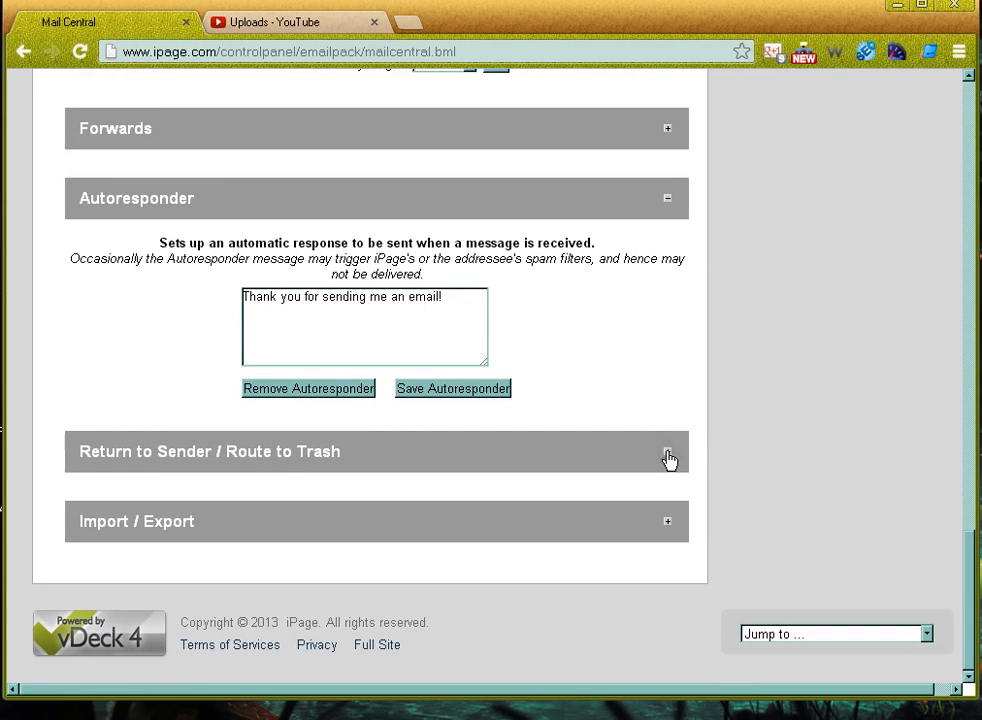
Expand Return to Sender / Route to Trash and highlight its heading and both routing choices
click(668, 455)
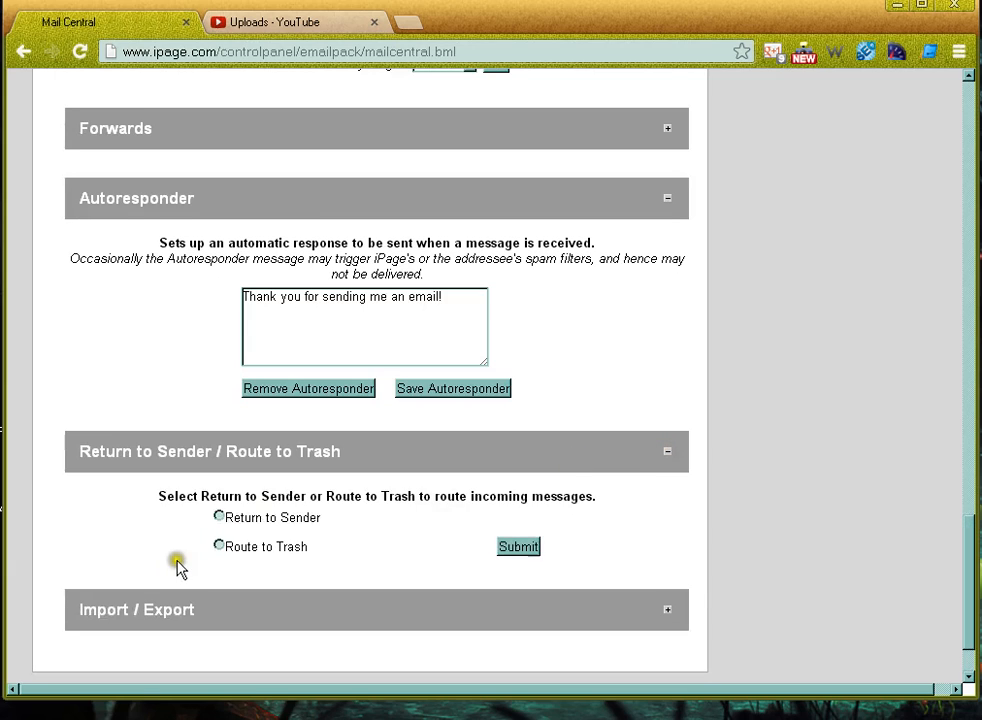
drag(82, 451, 360, 443)
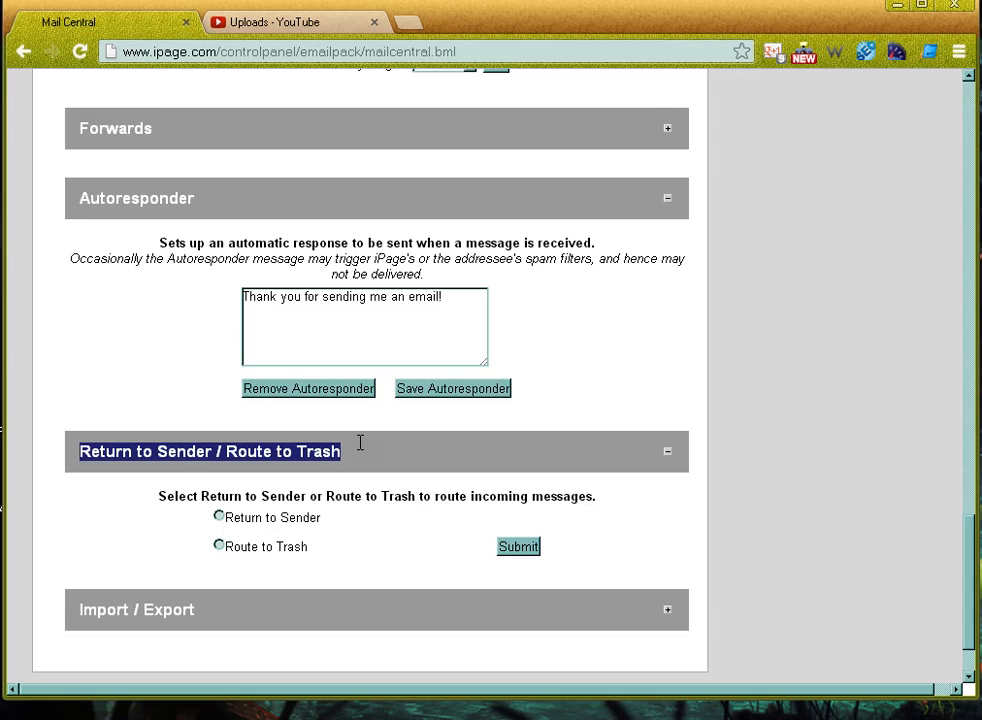
click(360, 443)
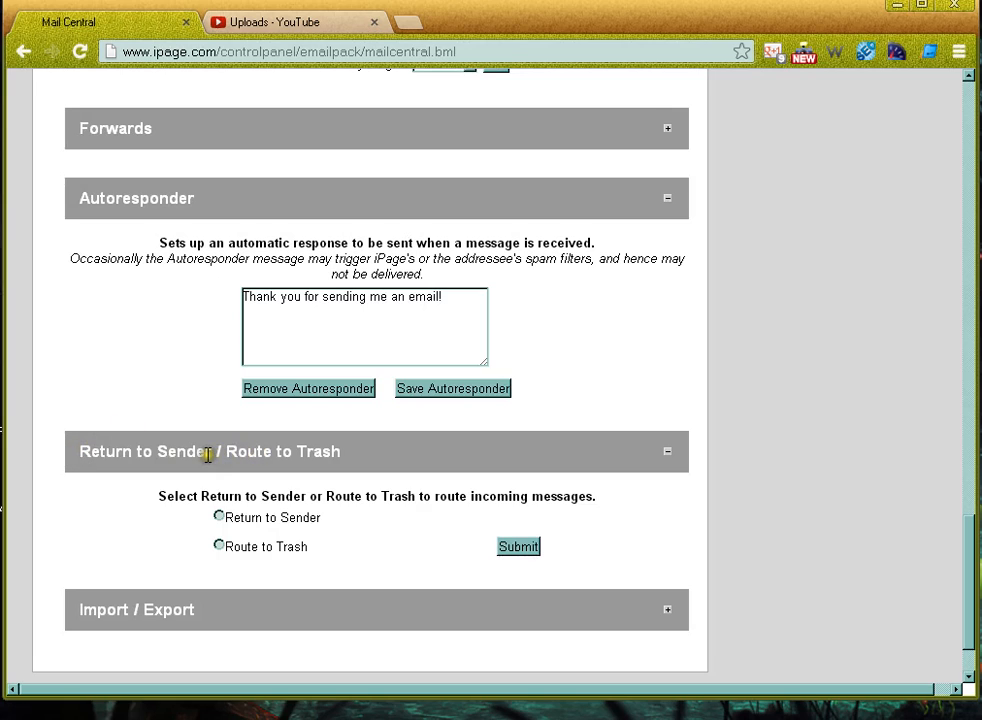
drag(206, 454, 75, 437)
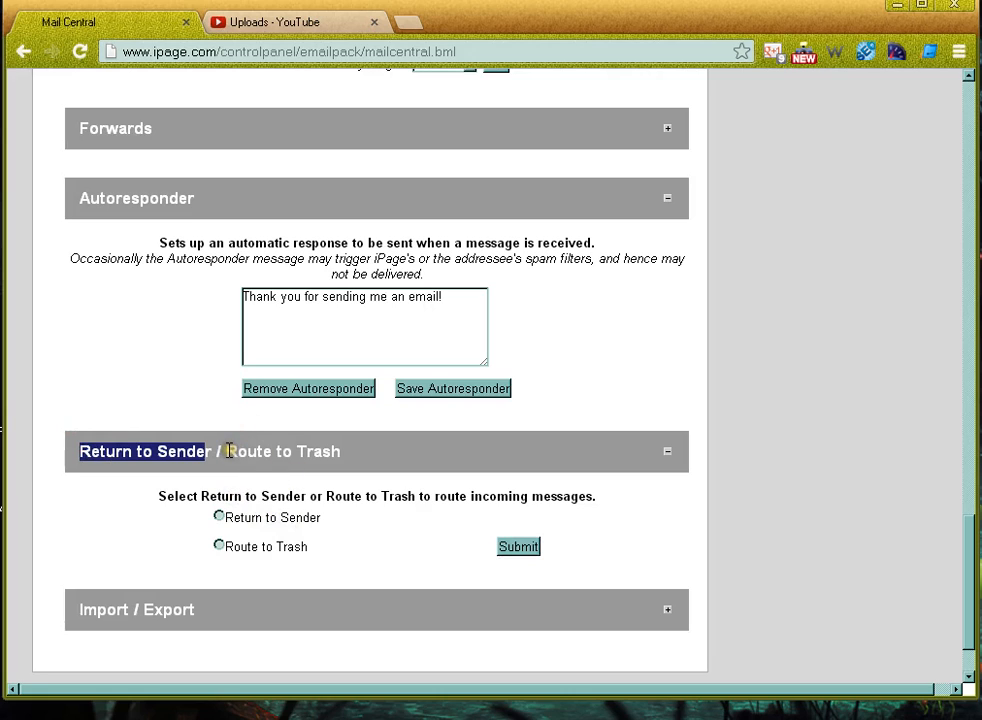
drag(226, 450, 366, 467)
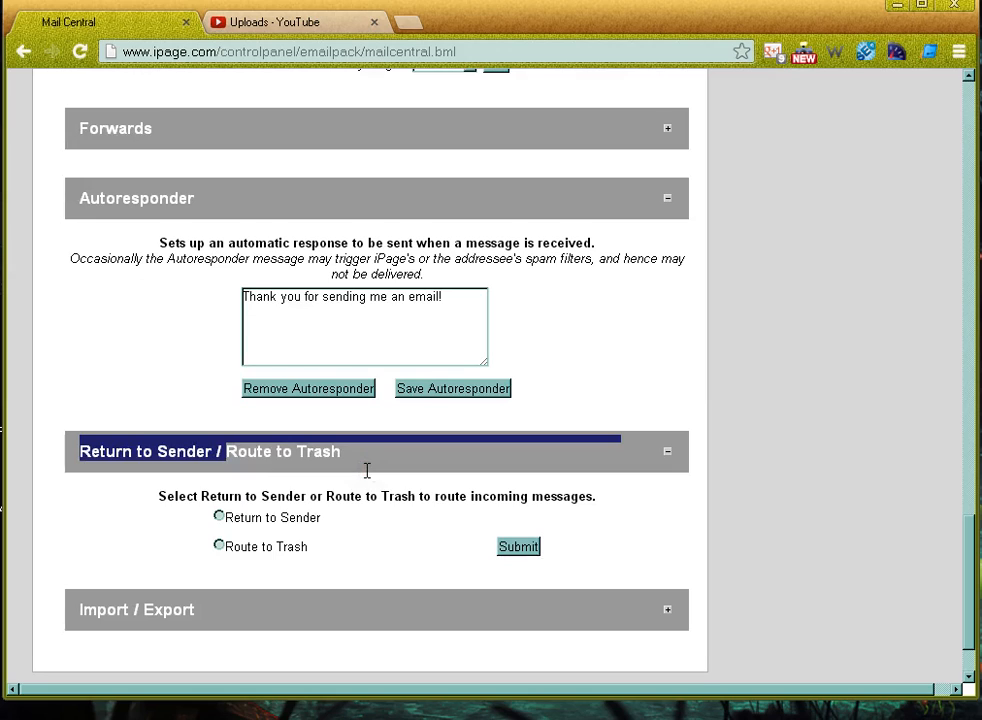
click(352, 455)
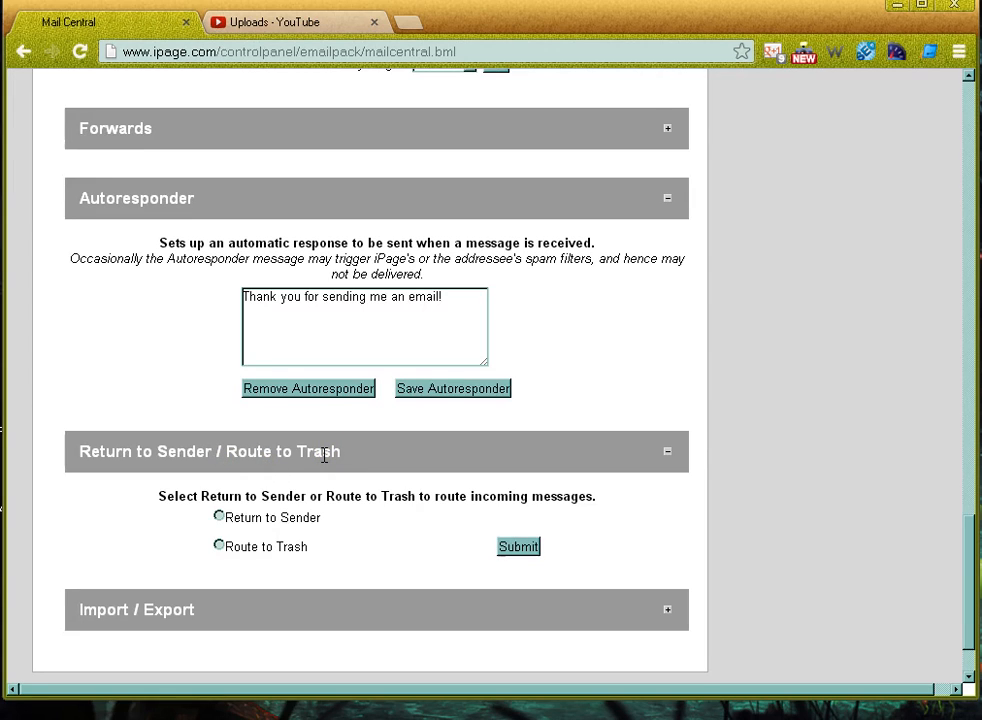
Collapse Return to Sender / Route to Trash, then expand Import / Export and Forwards
click(668, 453)
click(667, 522)
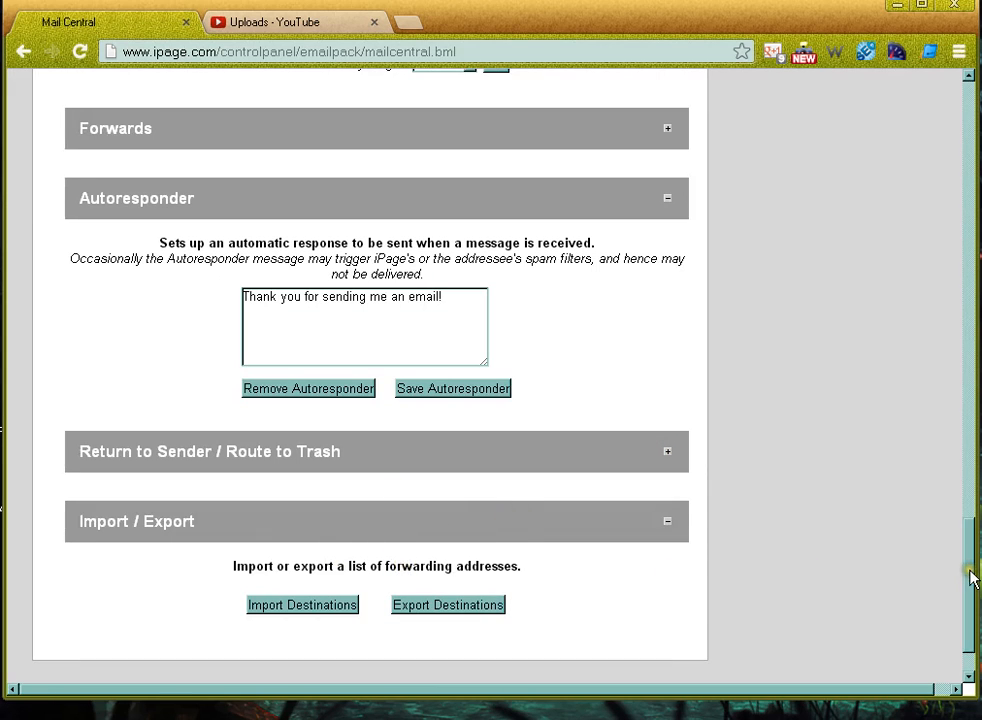
drag(971, 574, 969, 546)
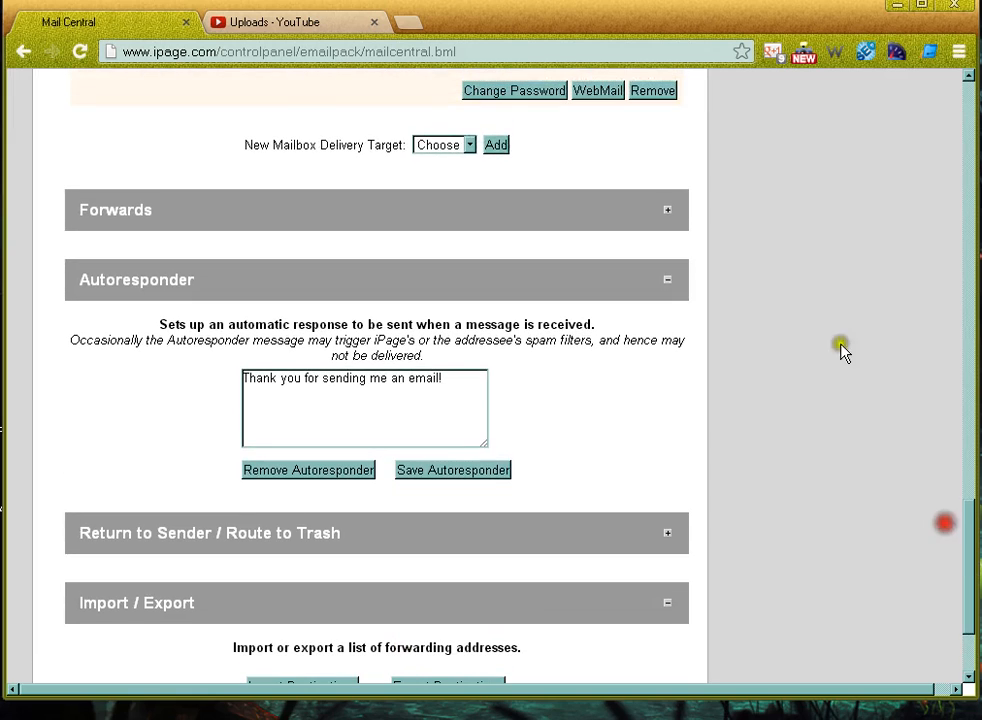
click(666, 212)
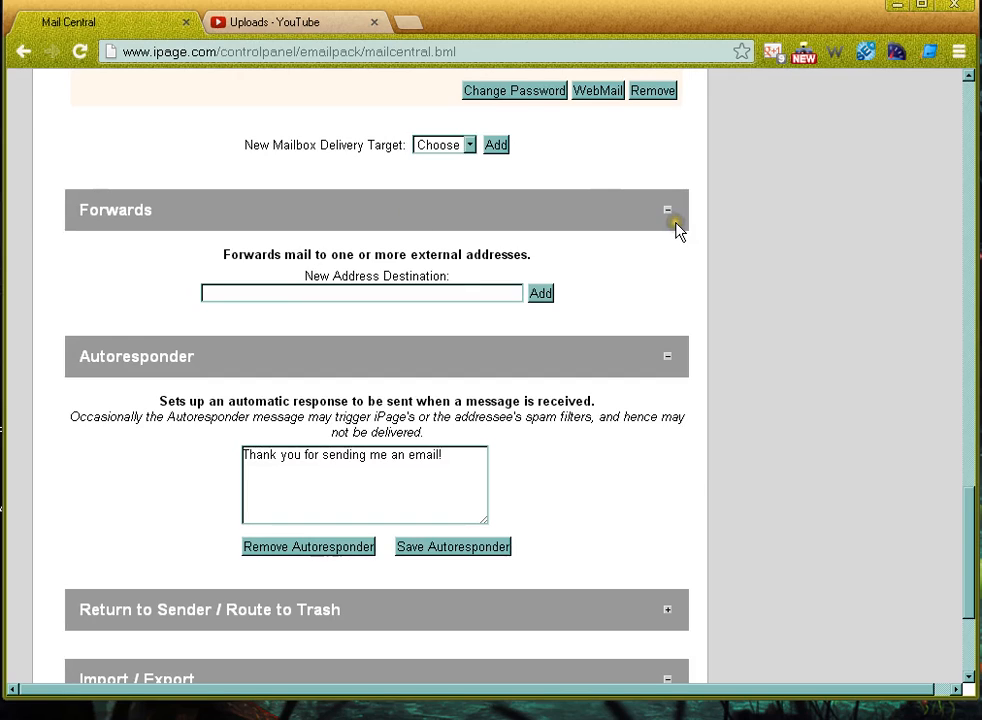
drag(973, 520, 967, 493)
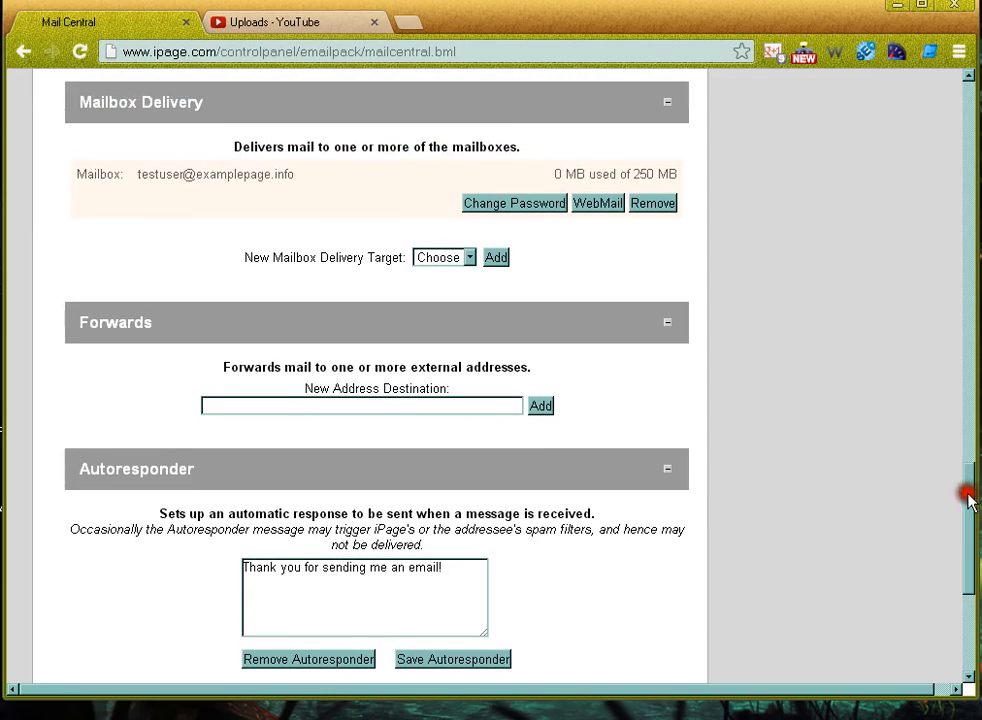
drag(136, 176, 297, 176)
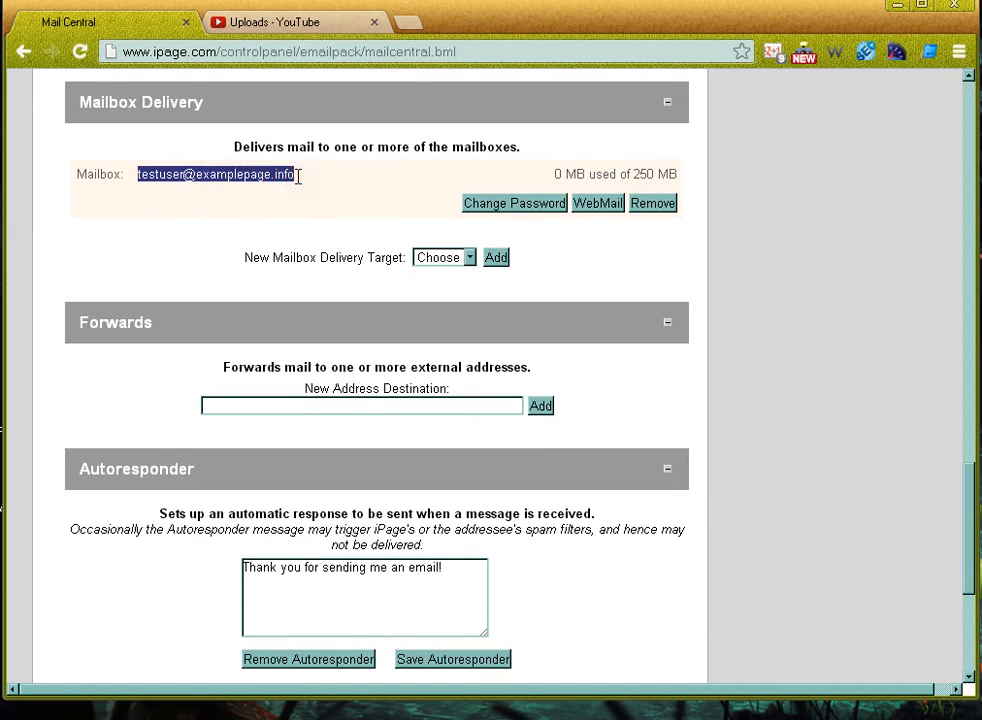
click(648, 320)
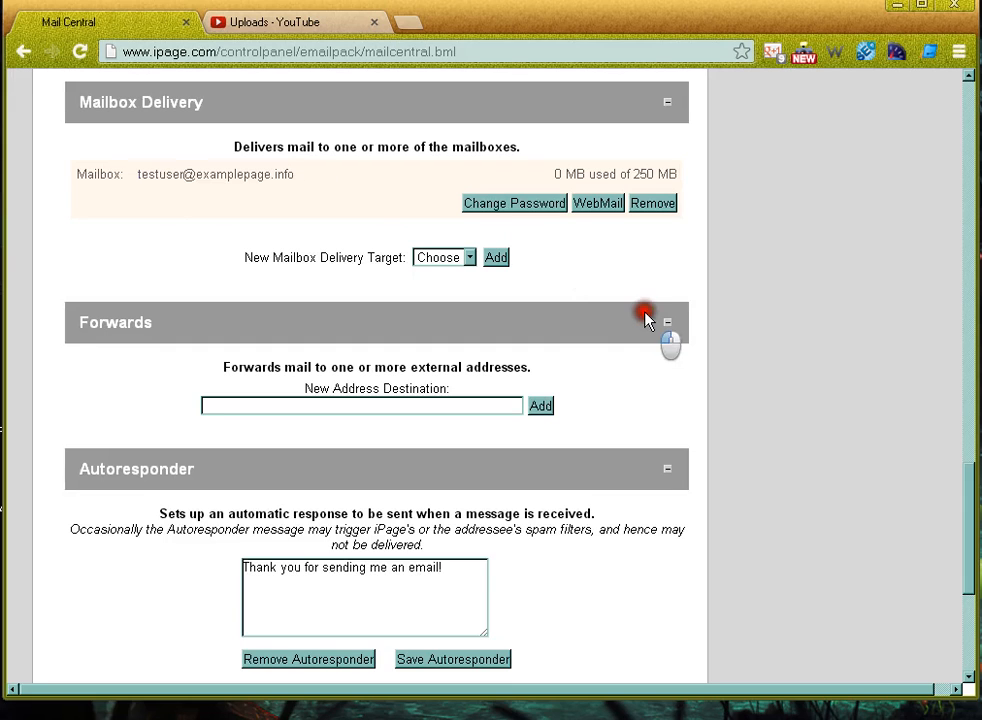
drag(967, 445, 962, 522)
click(420, 183)
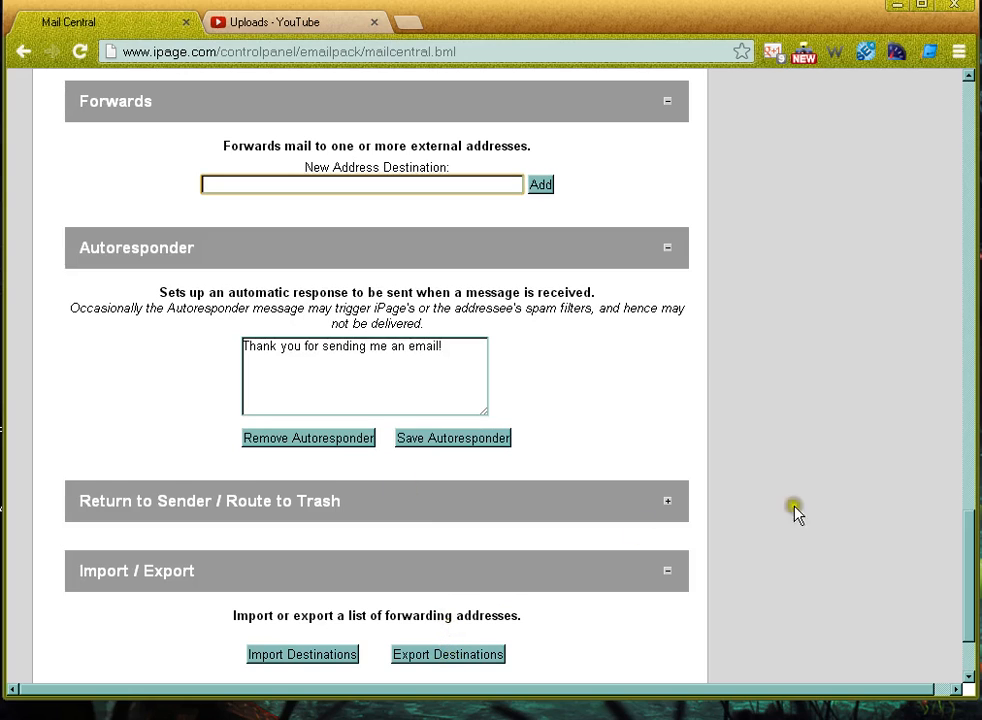
scroll(974, 540, down, 1)
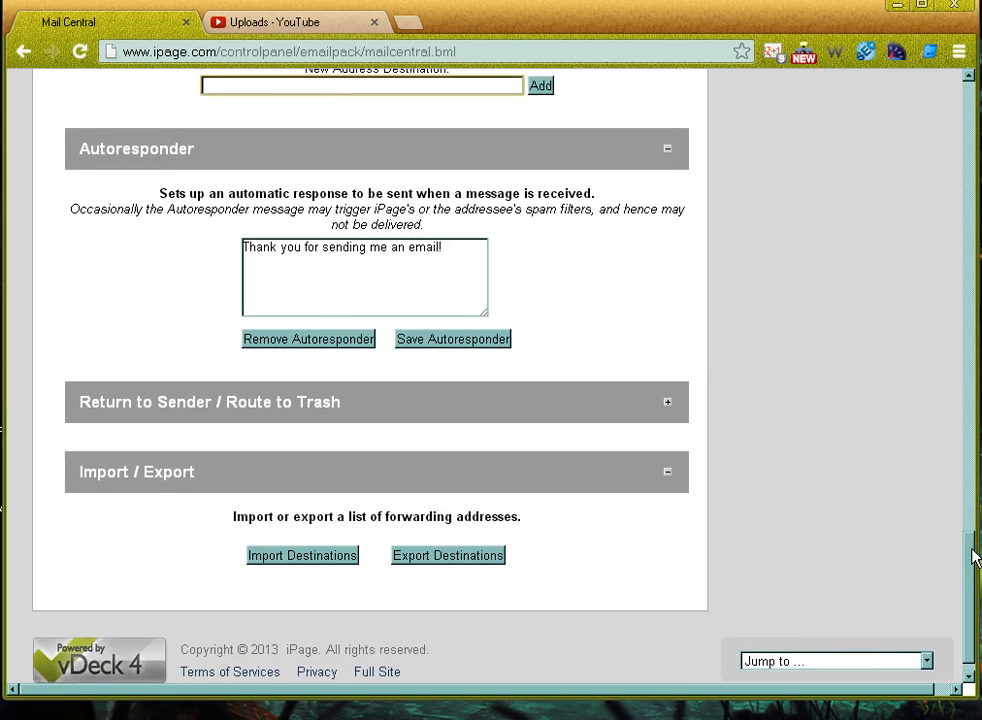
drag(974, 555, 963, 83)
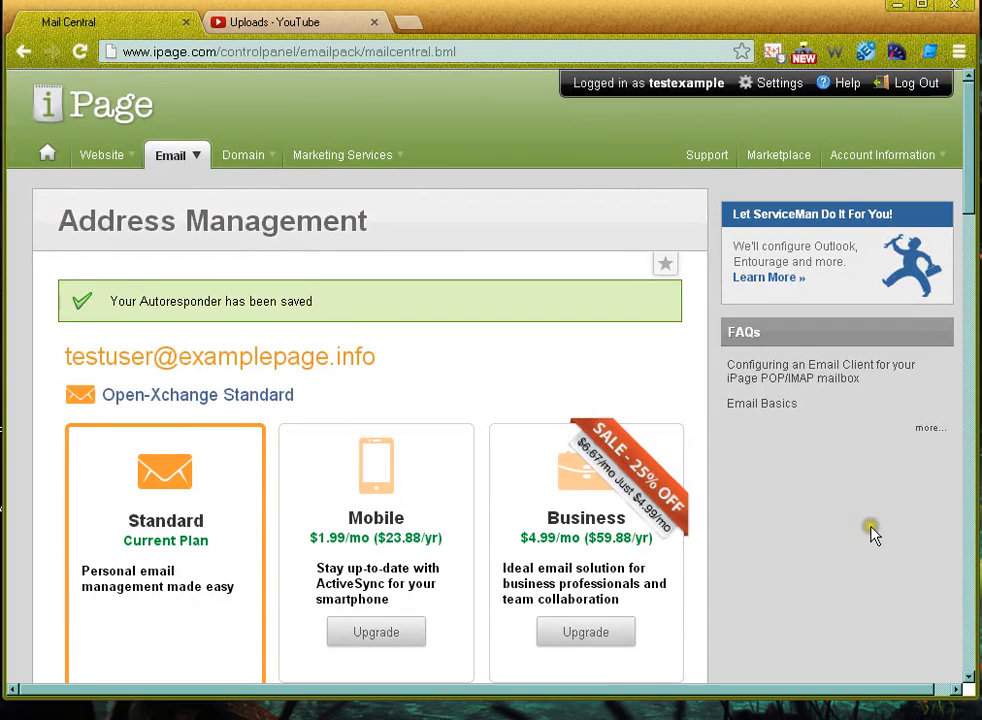